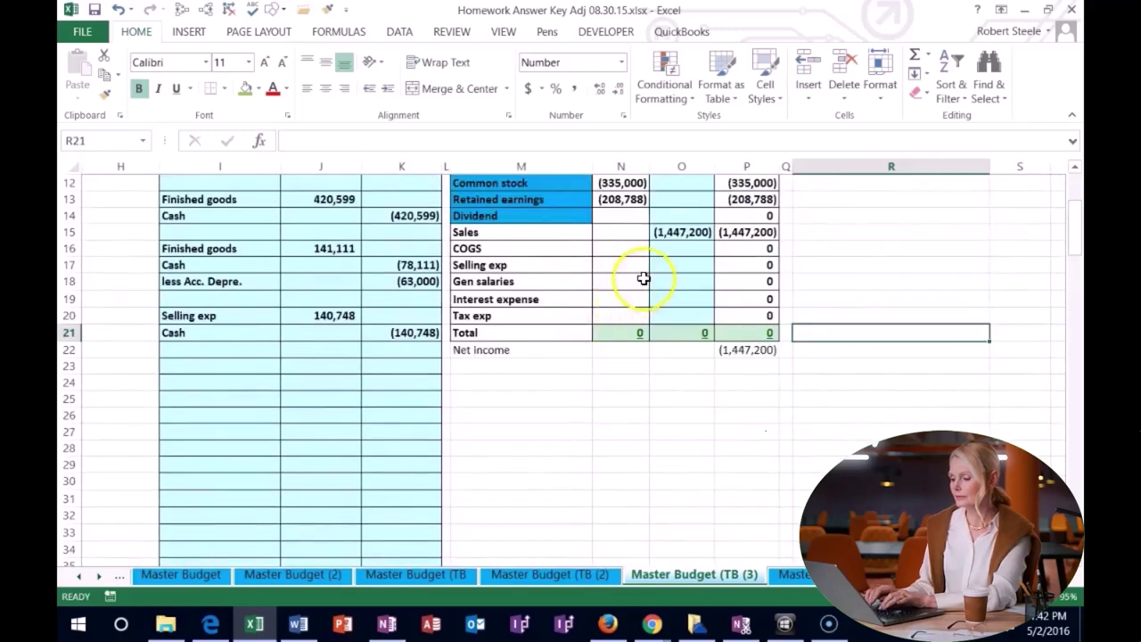
- Link the Selling exp adjustment in trial balance cell O17 to the journal debit in J20
left_click(658, 266)
type("=")
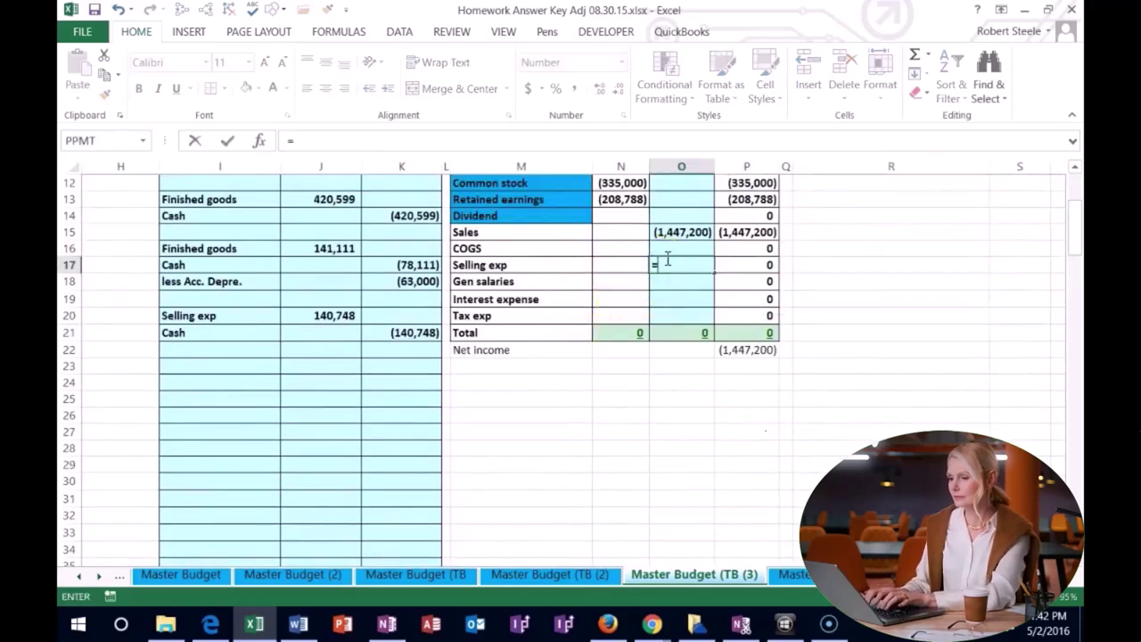
left_click(323, 307)
key("Return")
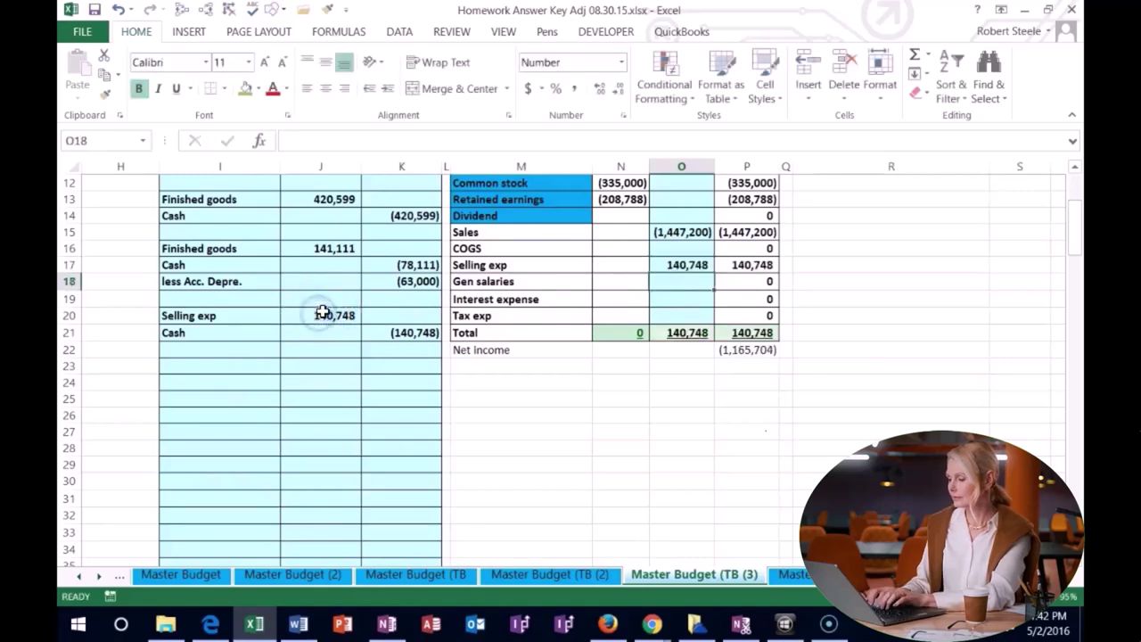
- Extend the trial balance Cash adjustment formula in O2 with the selling expense cash credit in K21
scroll(590, 354, "up", 4)
double_click(673, 210)
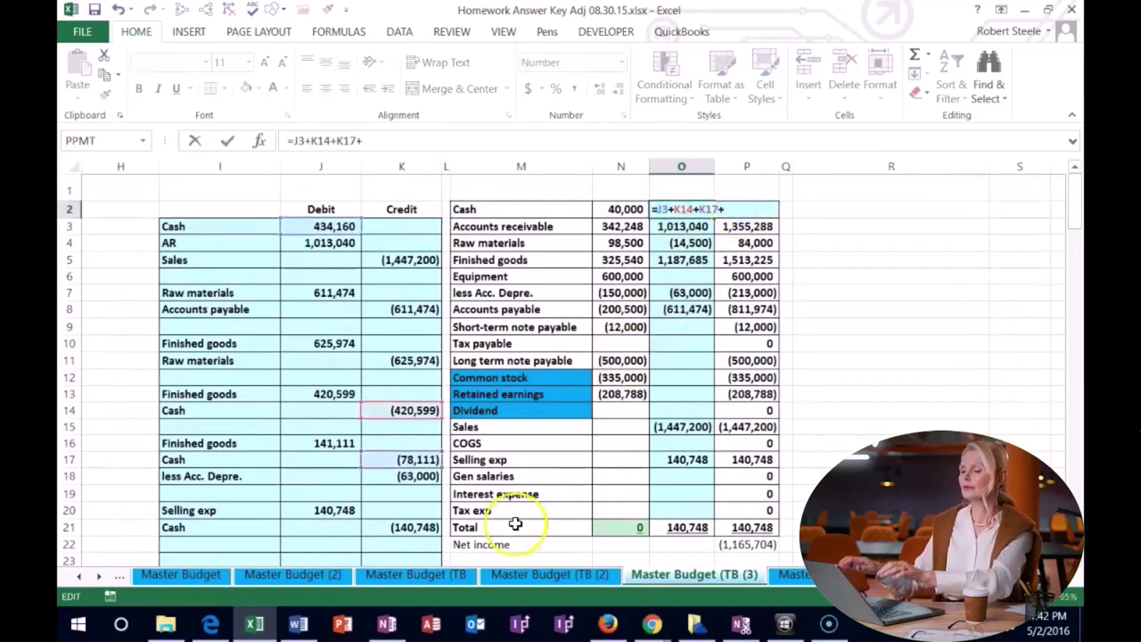
left_click(392, 527)
key("Return")
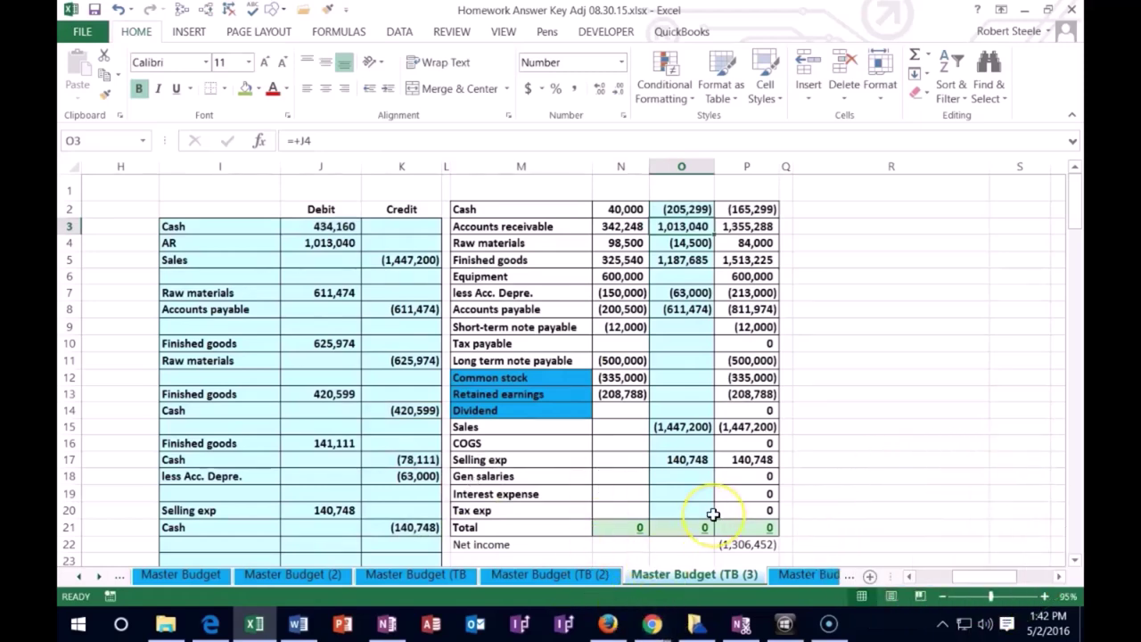
- Fill the "6. Selling expense budget" heading in cell B48 with green to mark it as completed
key("Left")
key("Left")
key("Left")
key("Left")
key("Left")
key("Left")
key("Left")
key("Left")
key("Left")
key("Left")
key("Left")
key("Left")
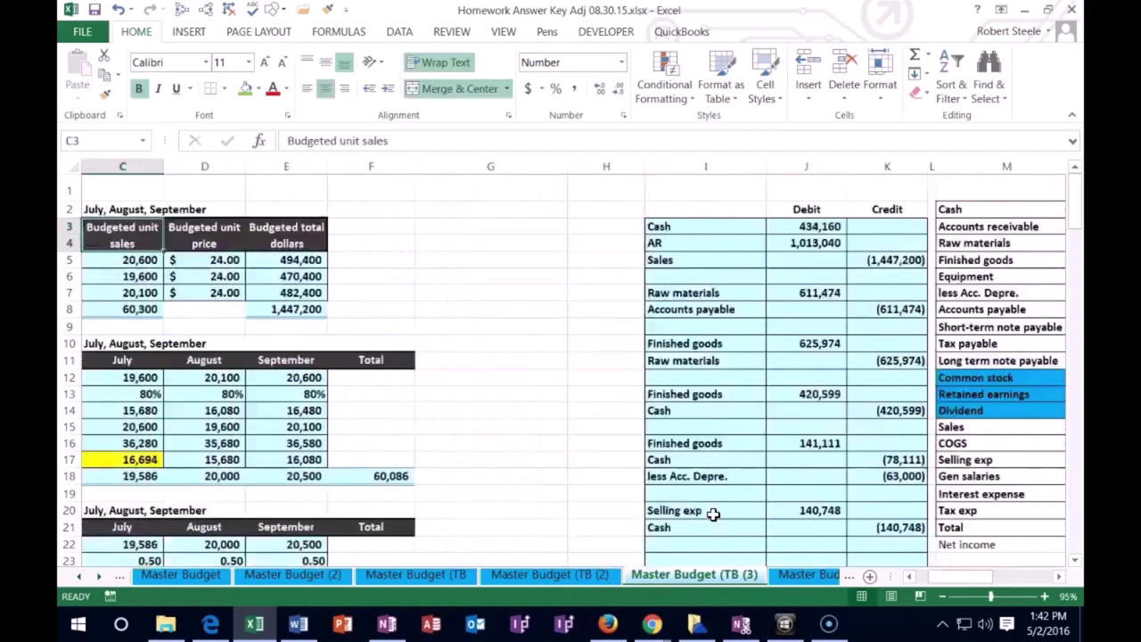
key("Left")
key("Left")
key("Right")
key("Right")
key("Right")
key("Right")
key("Right")
key("Right")
key("Right")
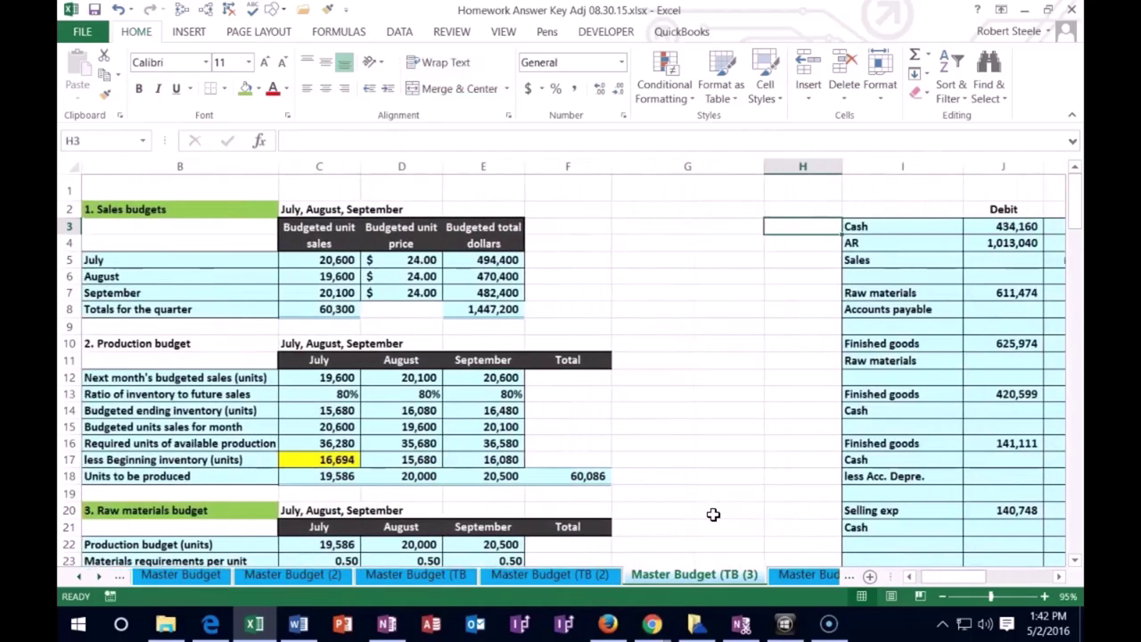
key("Down")
key("Down")
key("Down")
key("Down")
key("Down")
key("Down")
key("Down")
key("Down")
key("Down")
key("Down")
key("Down")
key("Down")
key("Down")
key("Down")
key("Down")
key("Down")
key("Down")
key("Down")
key("Down")
key("Down")
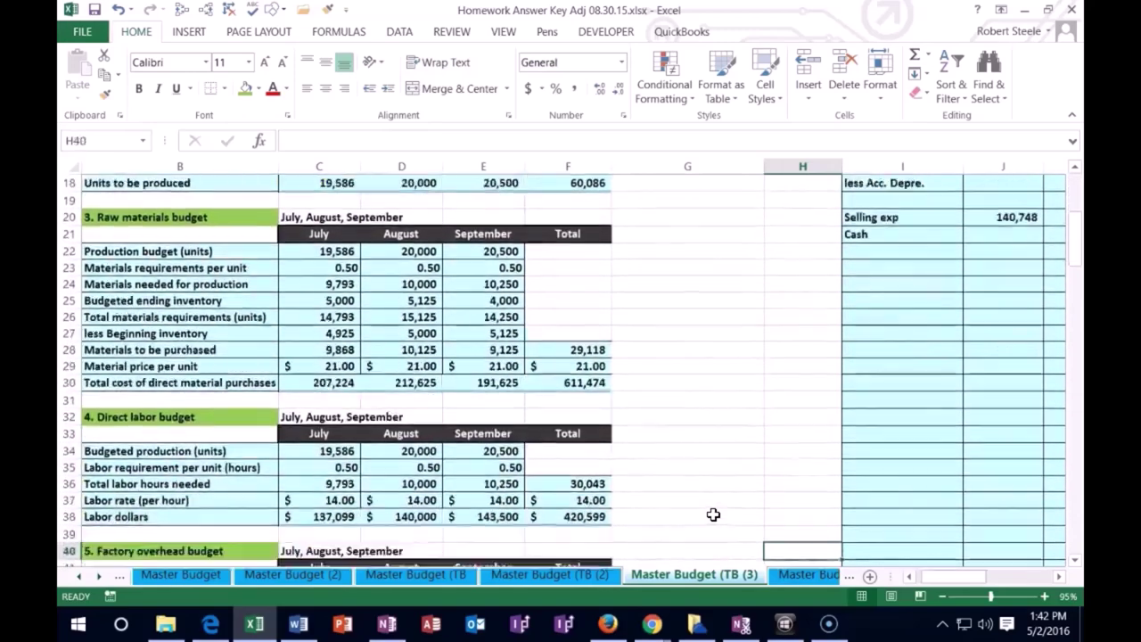
key("Down")
key("Down")
key("Down")
key("Down")
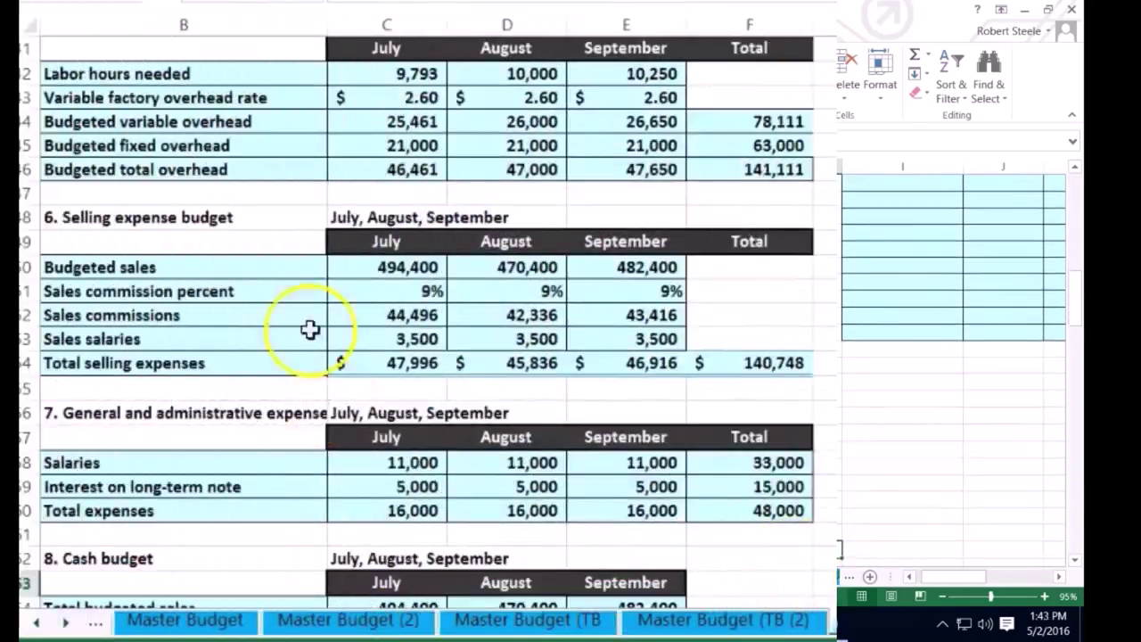
right_click(207, 304)
left_click(323, 105)
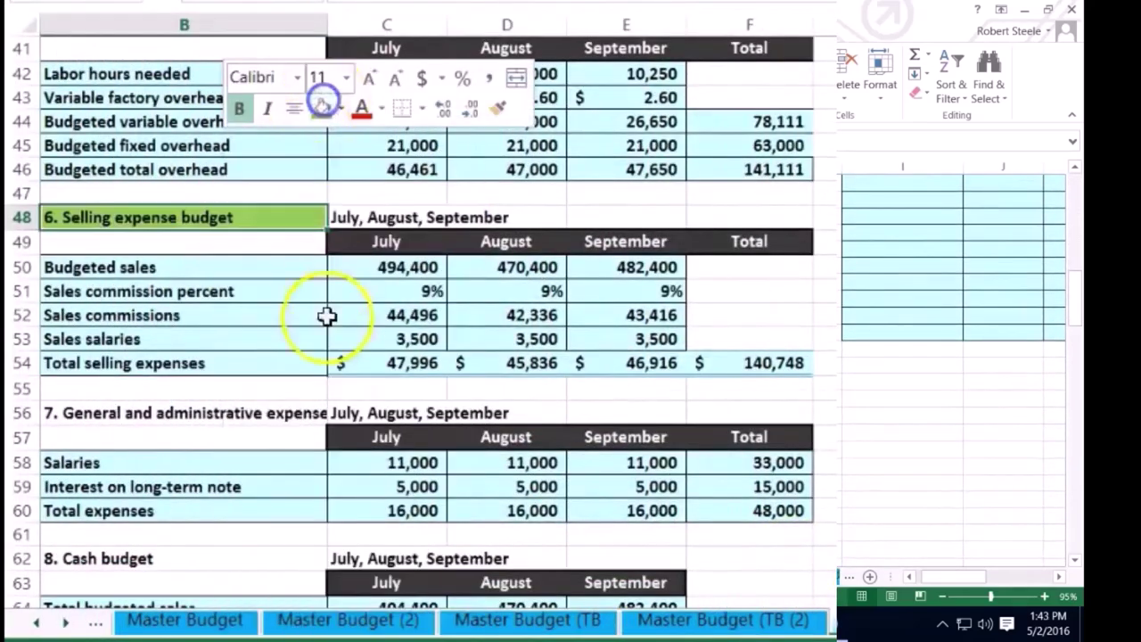
- Copy the Gen salaries account name from the trial balance as values into journal cell I23 and enter Cash below it
left_click(320, 410)
scroll(277, 401, "down", 1)
scroll(276, 401, "down", 1)
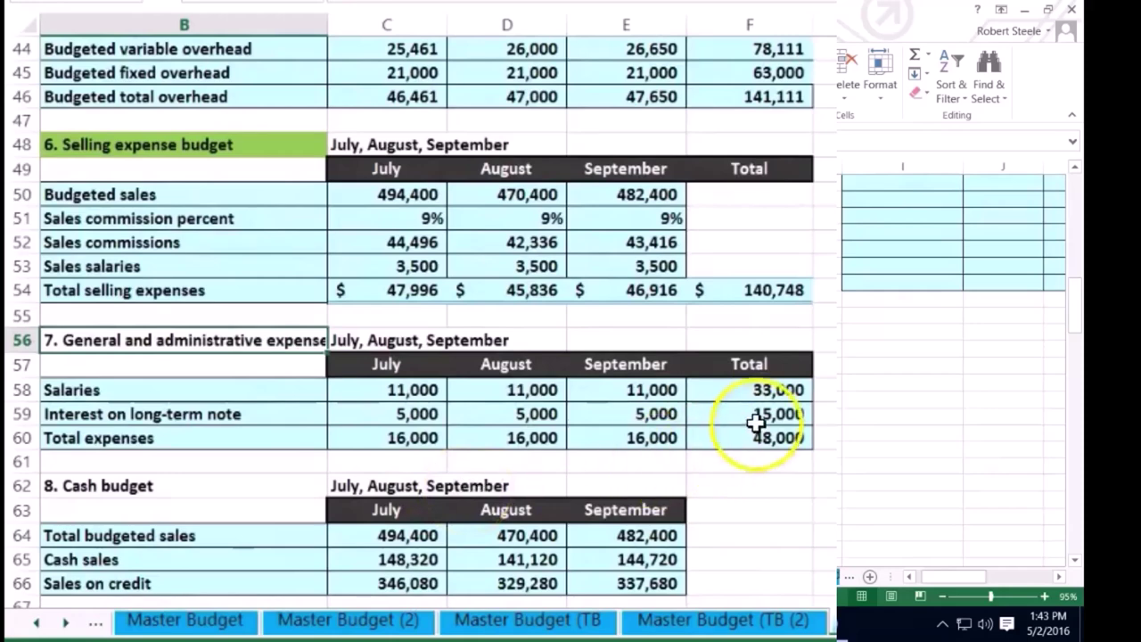
left_click(755, 393)
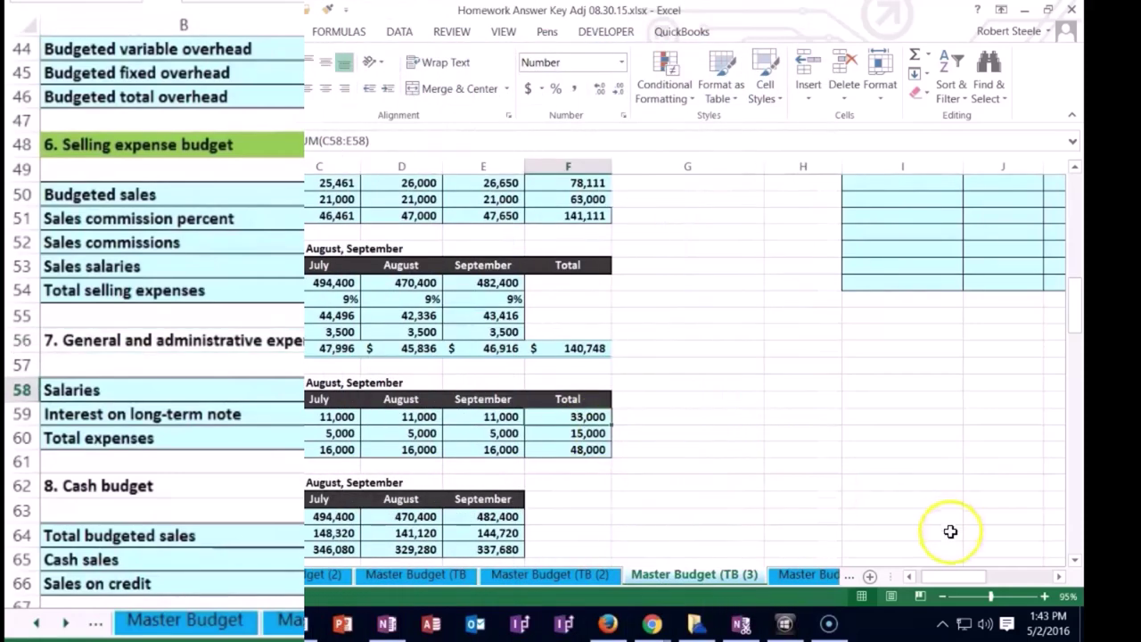
left_click_drag(952, 576, 994, 570)
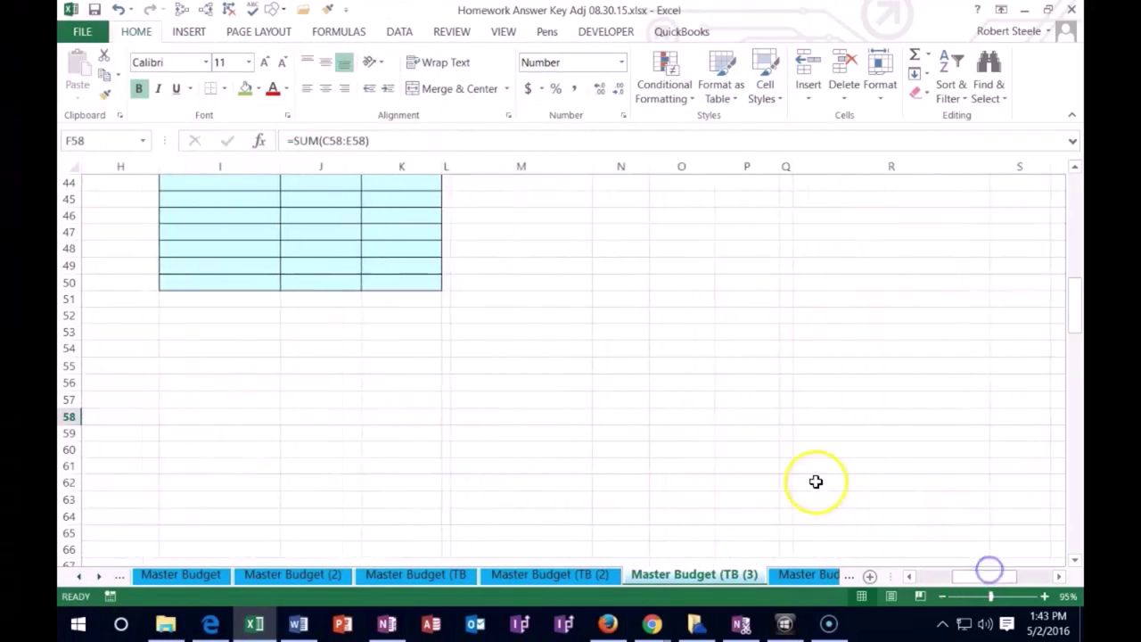
scroll(815, 479, "up", 14)
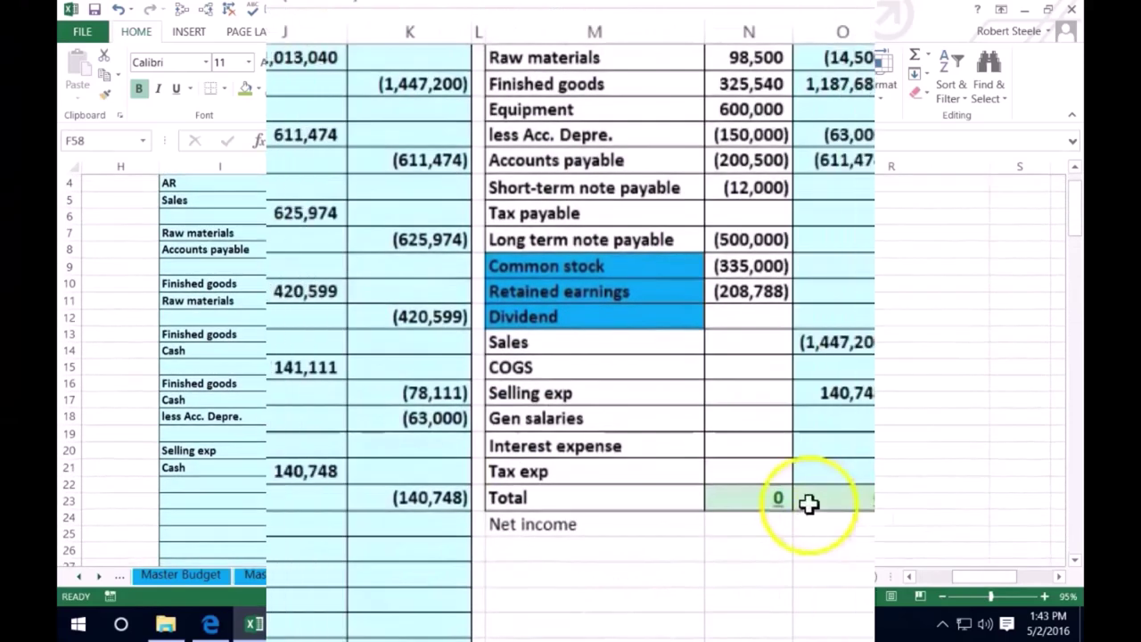
right_click(512, 476)
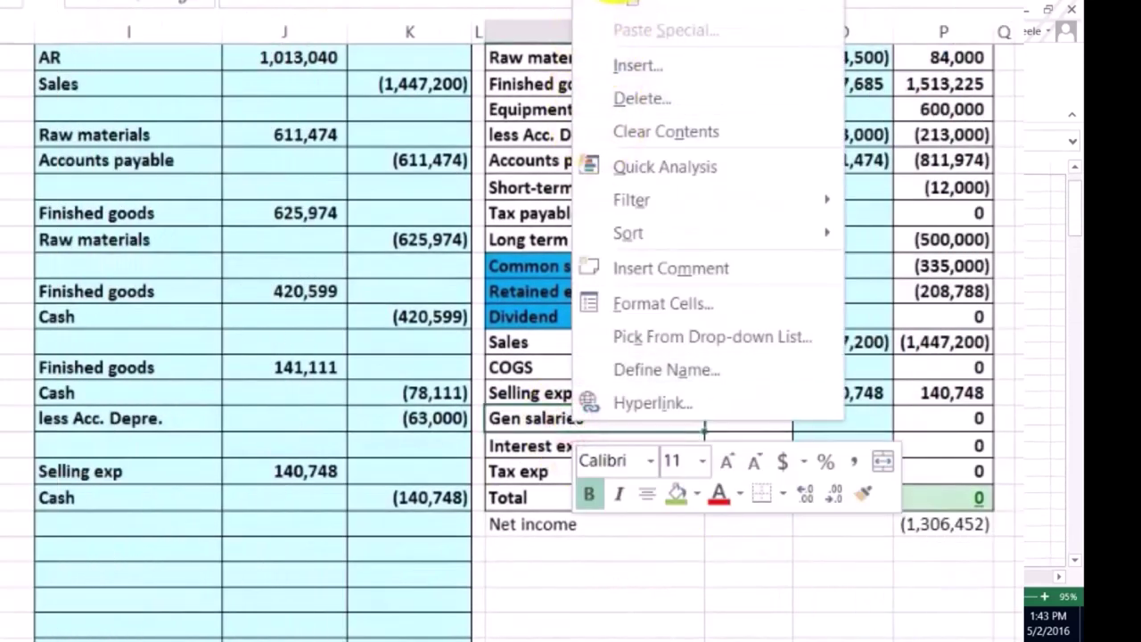
left_click(615, 1)
scroll(95, 563, "down", 1)
left_click(109, 471)
right_click(108, 470)
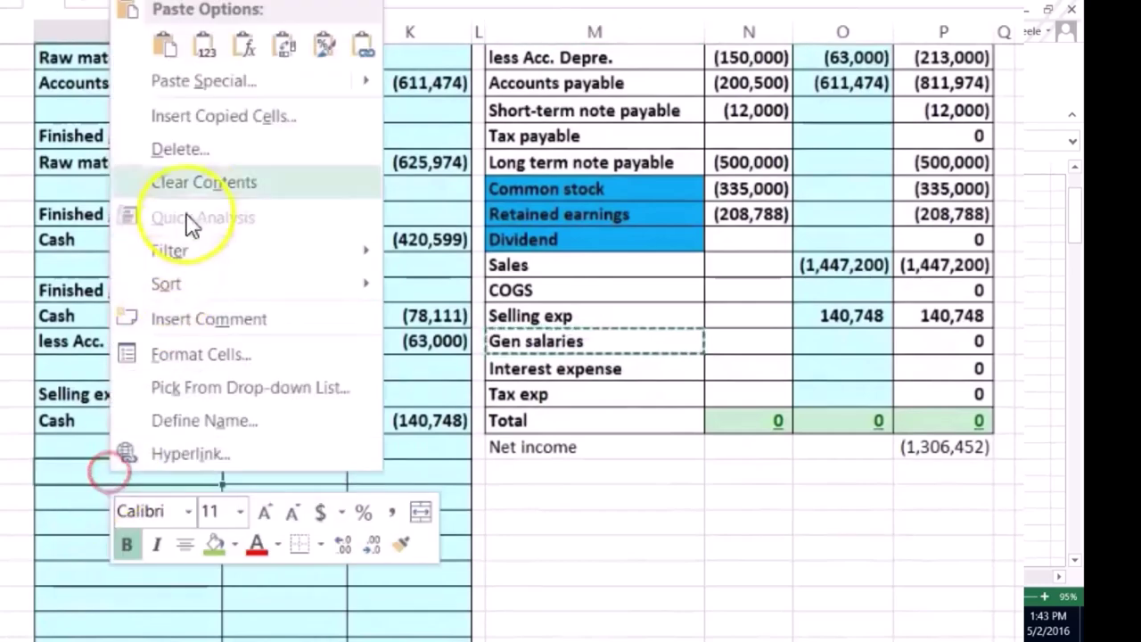
left_click(203, 49)
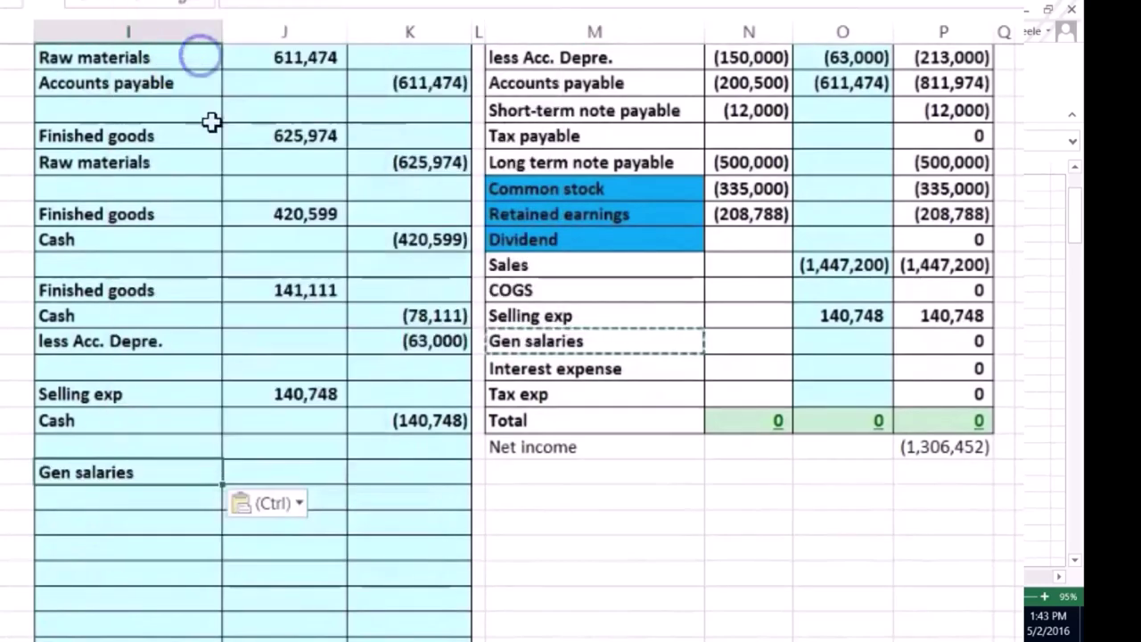
left_click(117, 497)
type("Cash")
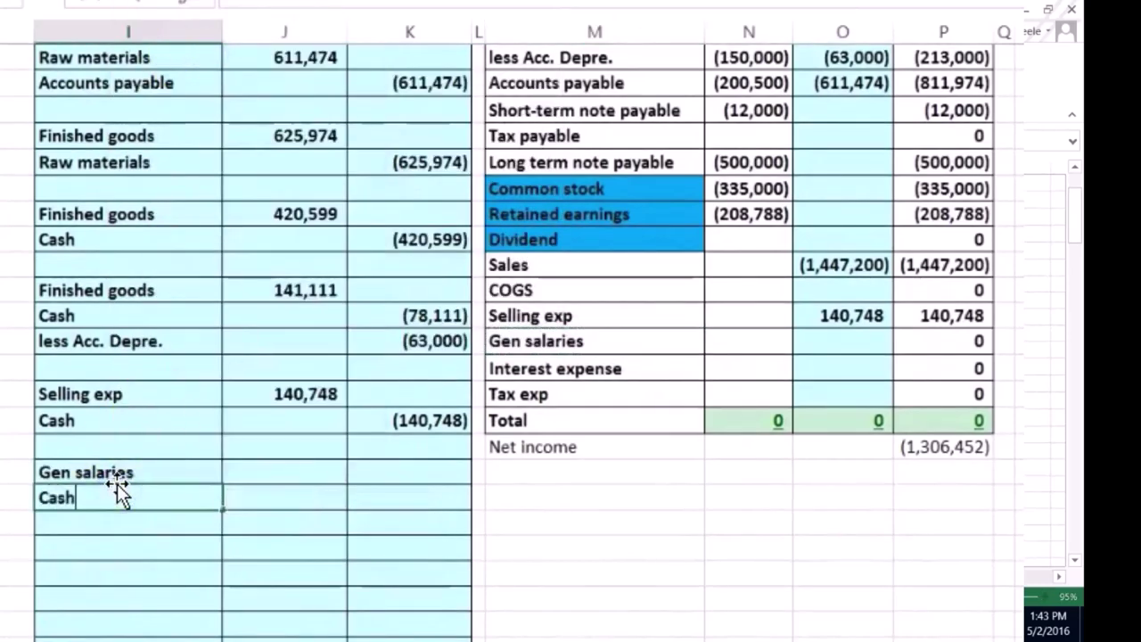
- Link the Gen salaries debit in J23 to the quarterly salaries total in F58 of the general and administrative expense budget
key("Tab")
key("Up")
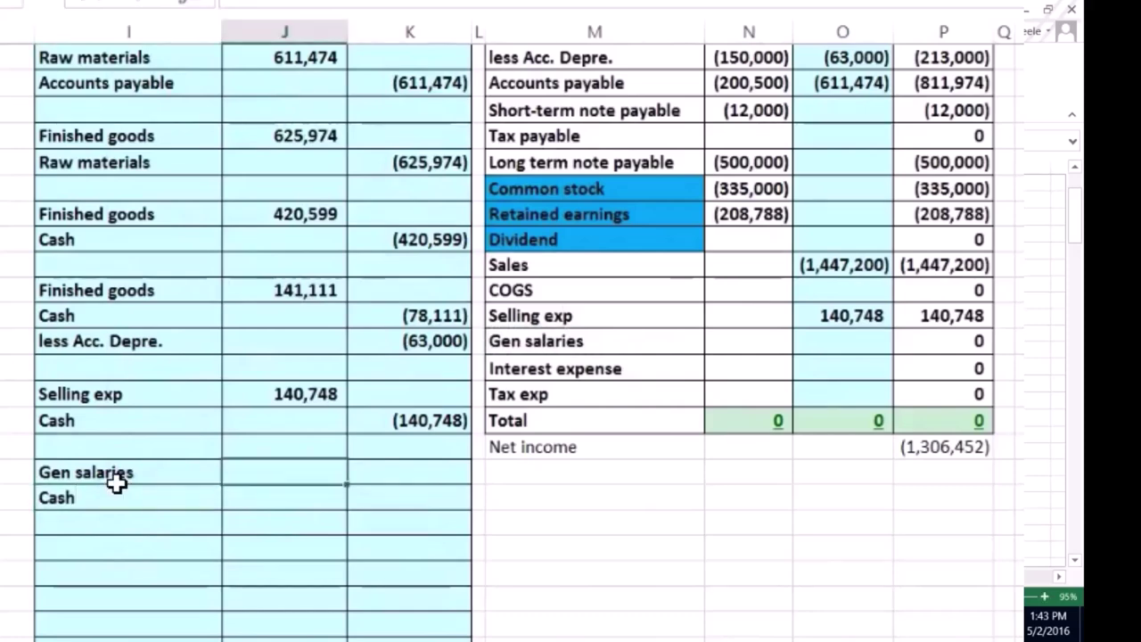
type("=")
key("Left")
key("Left")
key("Left")
key("Left")
key("Left")
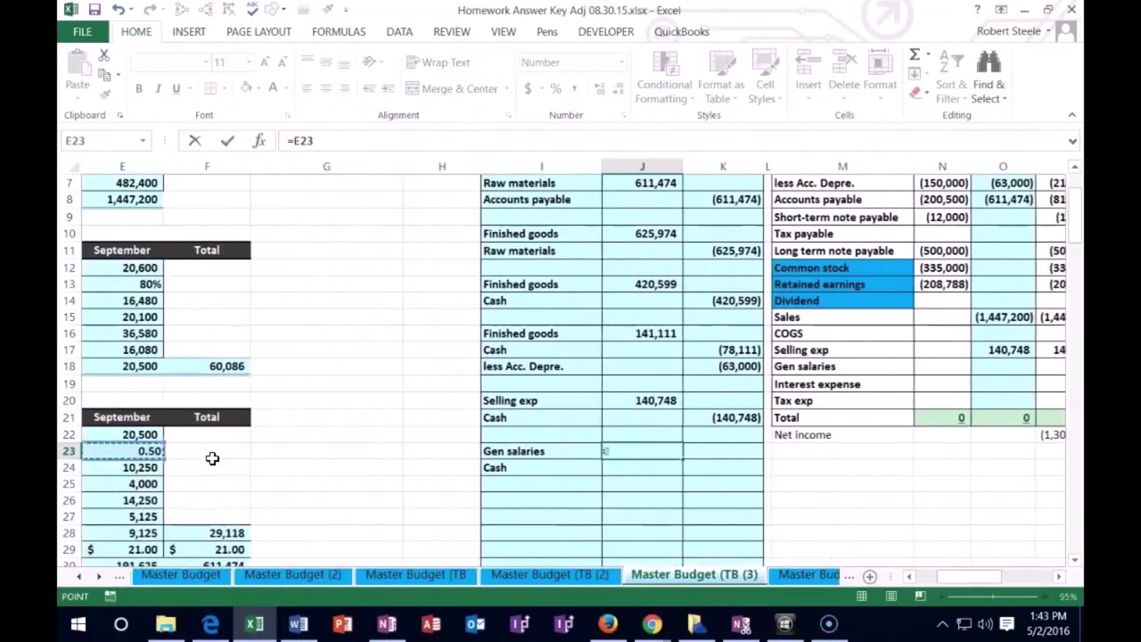
key("Left")
key("Left")
scroll(214, 458, "down", 13)
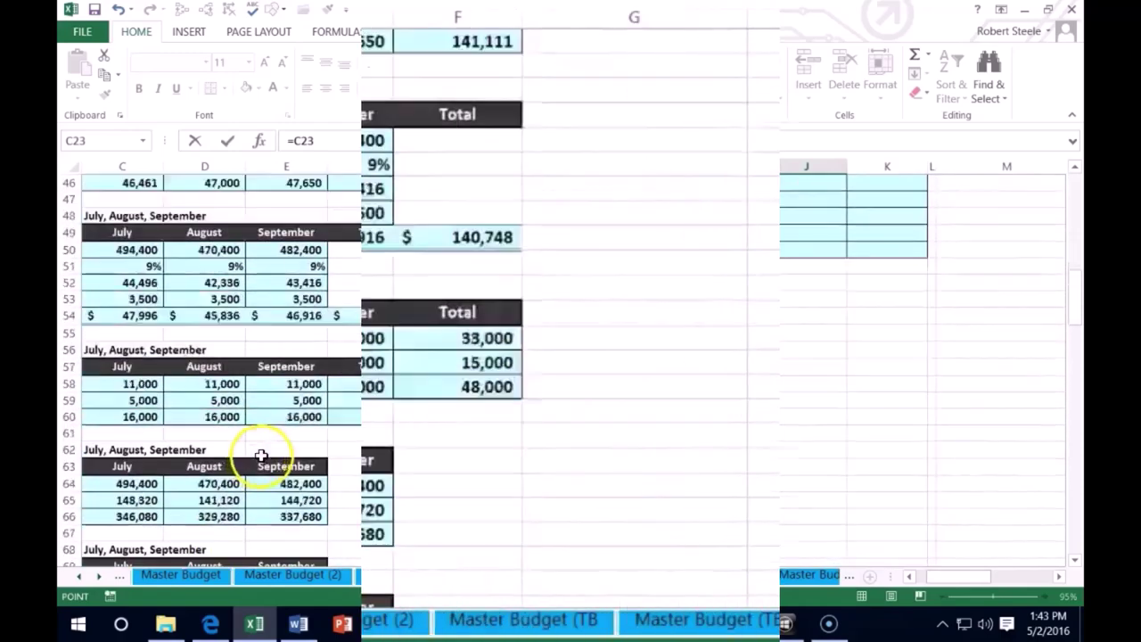
scroll(261, 456, "down", 9)
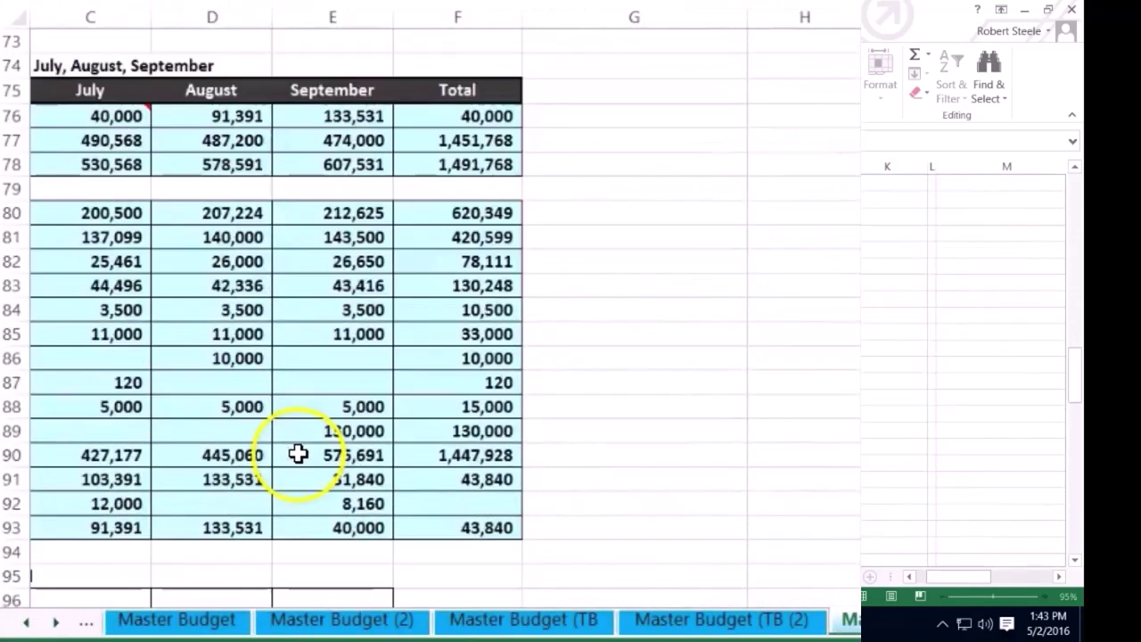
scroll(298, 455, "up", 3)
key("Left")
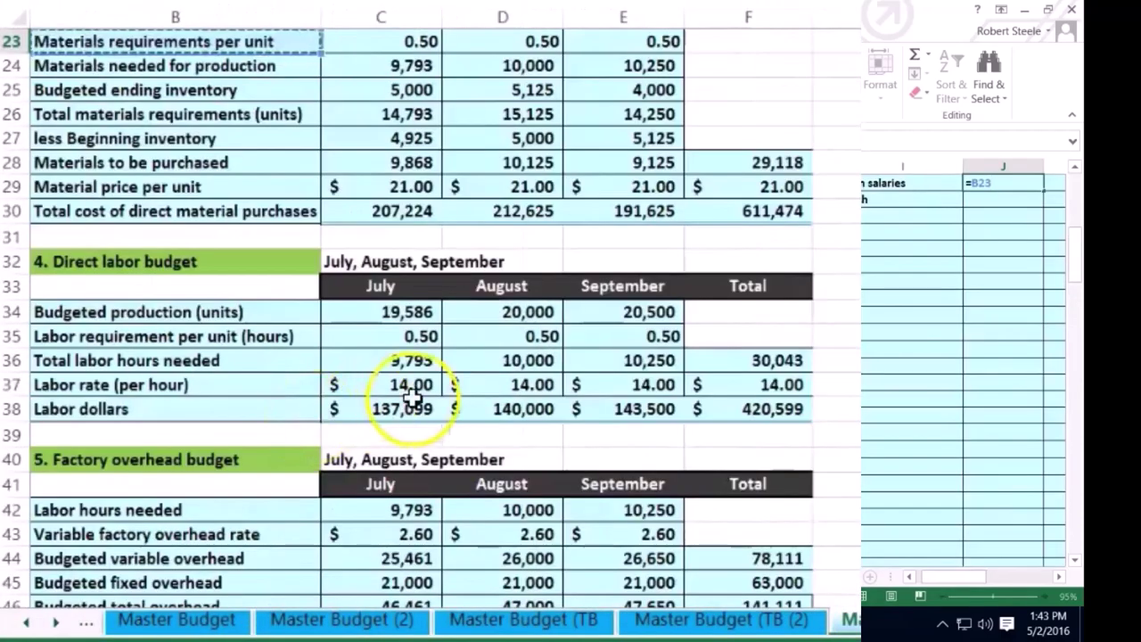
scroll(397, 456, "down", 10)
scroll(229, 312, "up", 1)
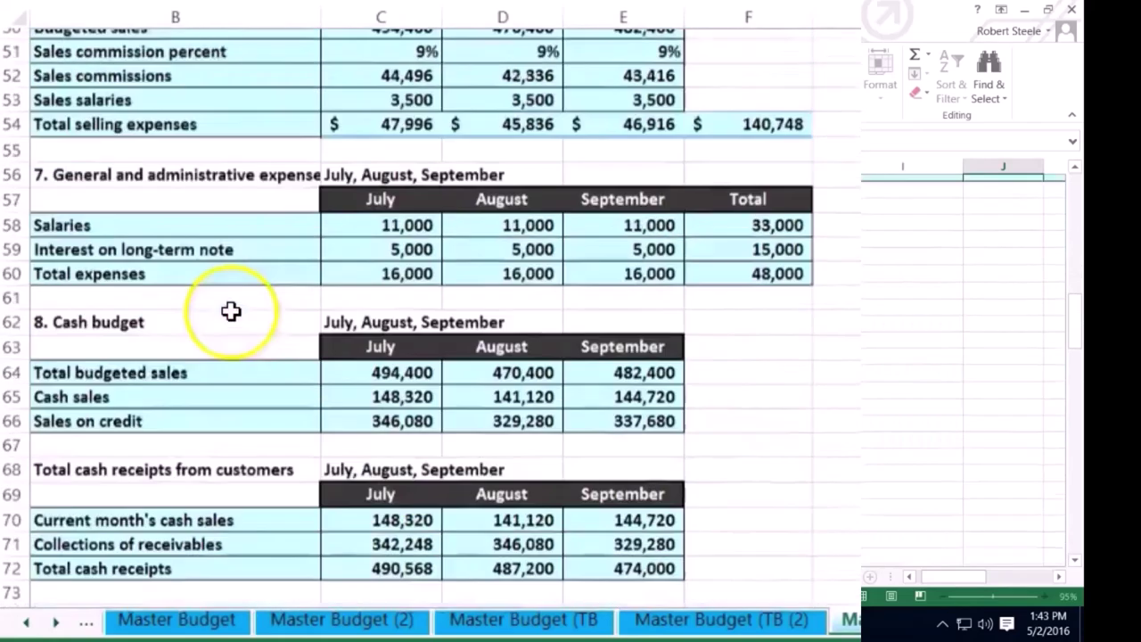
left_click(739, 237)
key("Return")
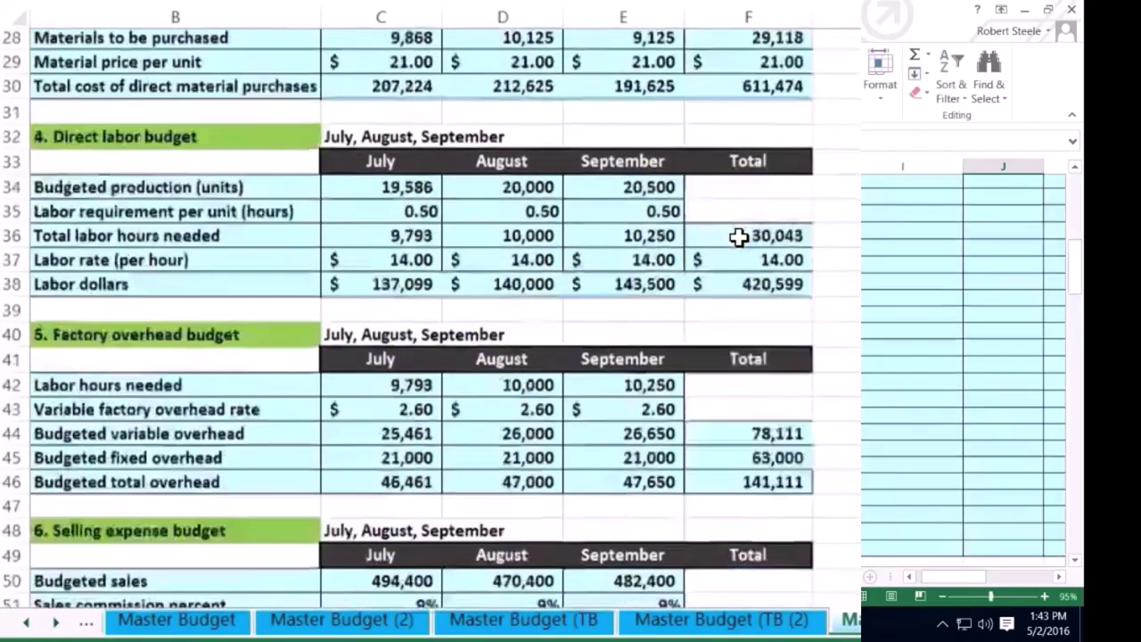
- Enter the Cash credit in K24 as the negative of the Gen salaries debit in J23
key("Up")
key("Up")
key("Up")
key("Up")
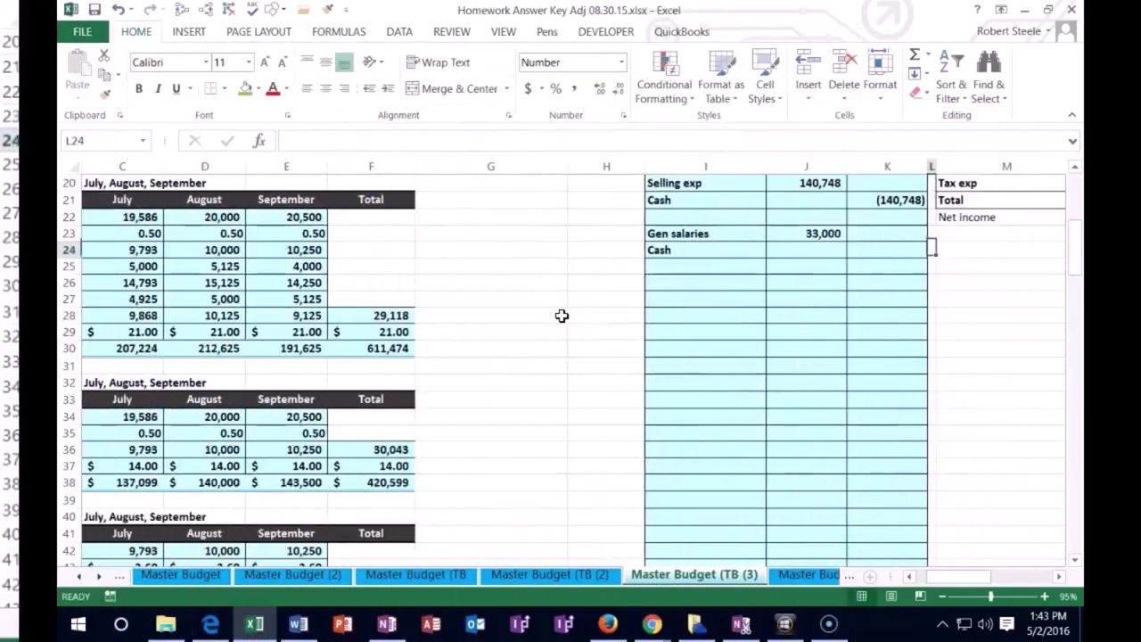
key("Right")
type("-")
key("Return")
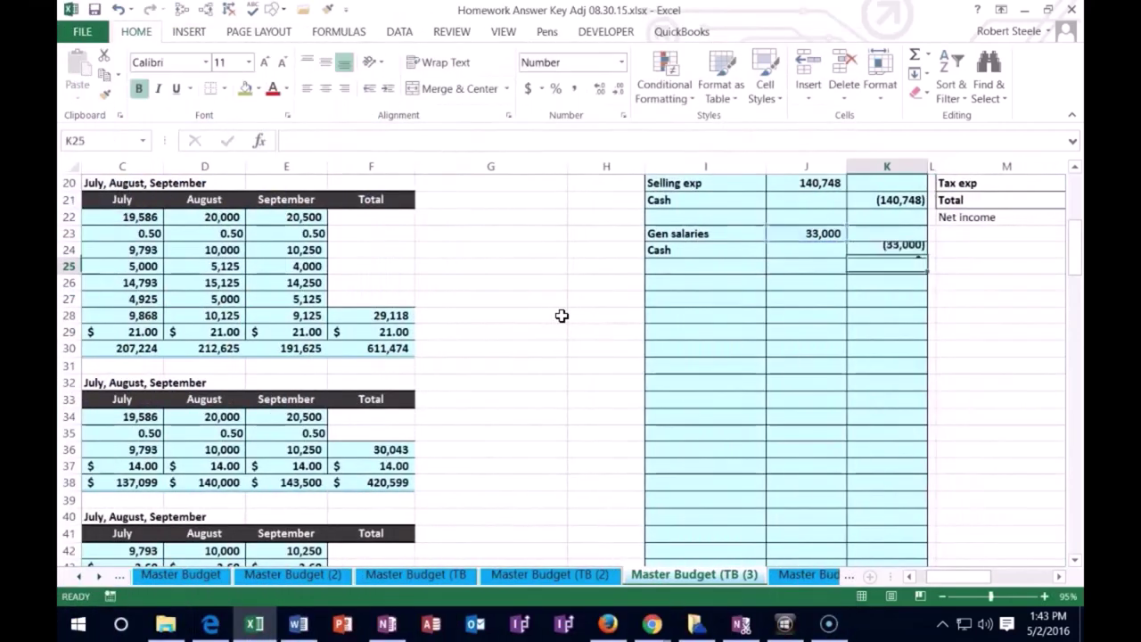
- Link the Gen salaries adjustment in trial balance cell O18 to the journal debit in J23
key("Right")
key("Right")
key("Right")
key("Right")
key("Right")
key("Right")
key("Right")
key("Right")
key("Right")
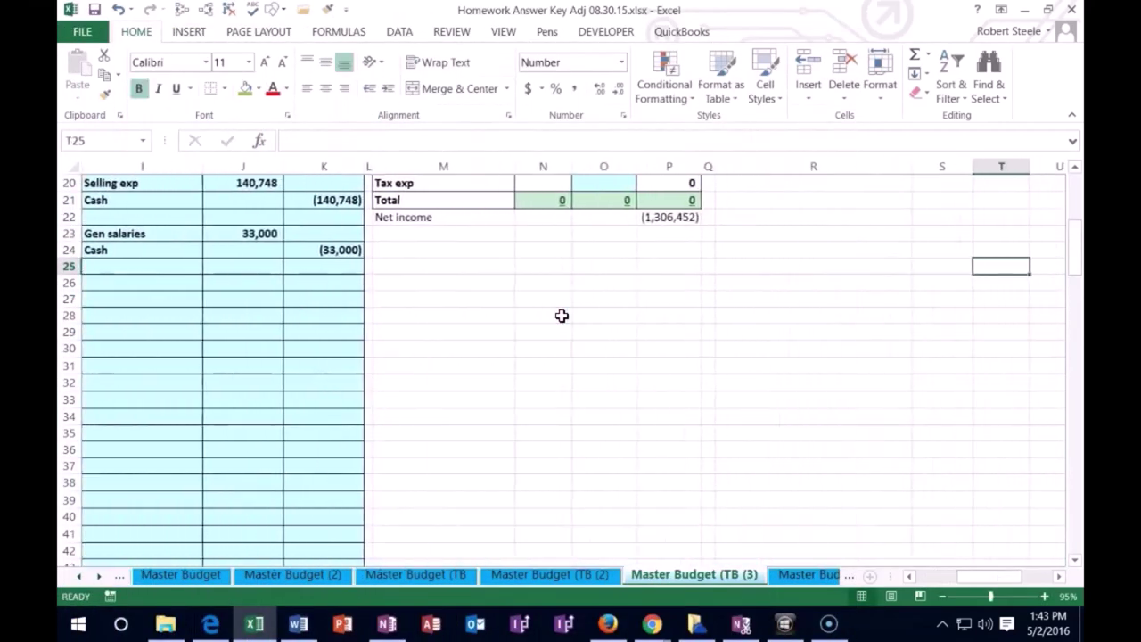
scroll(579, 326, "up", 3)
left_click(589, 300)
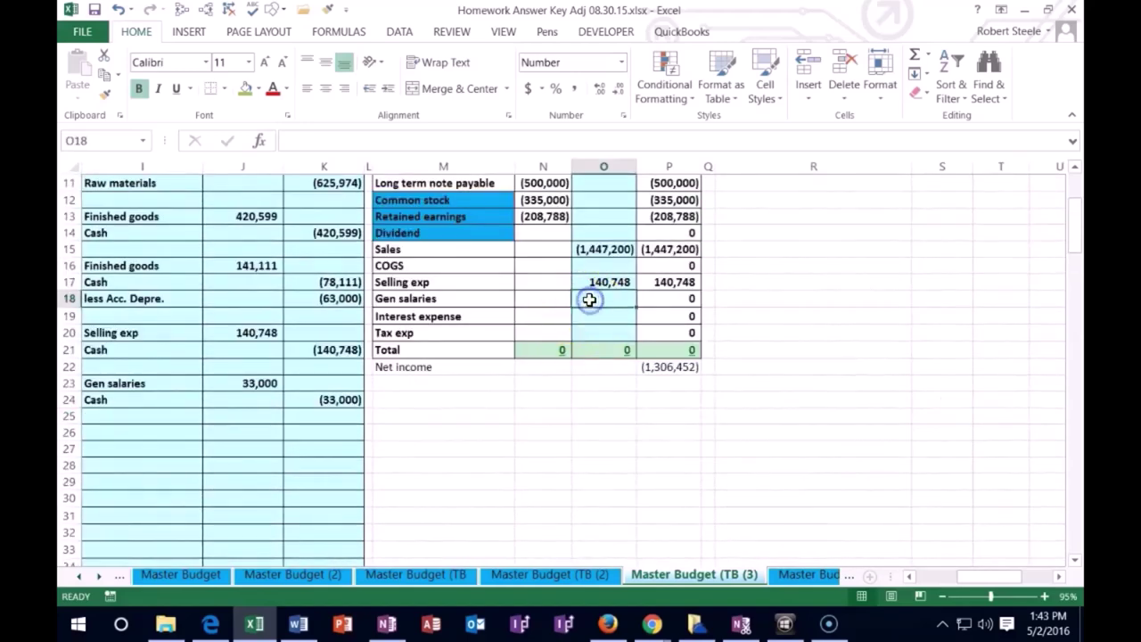
type("=")
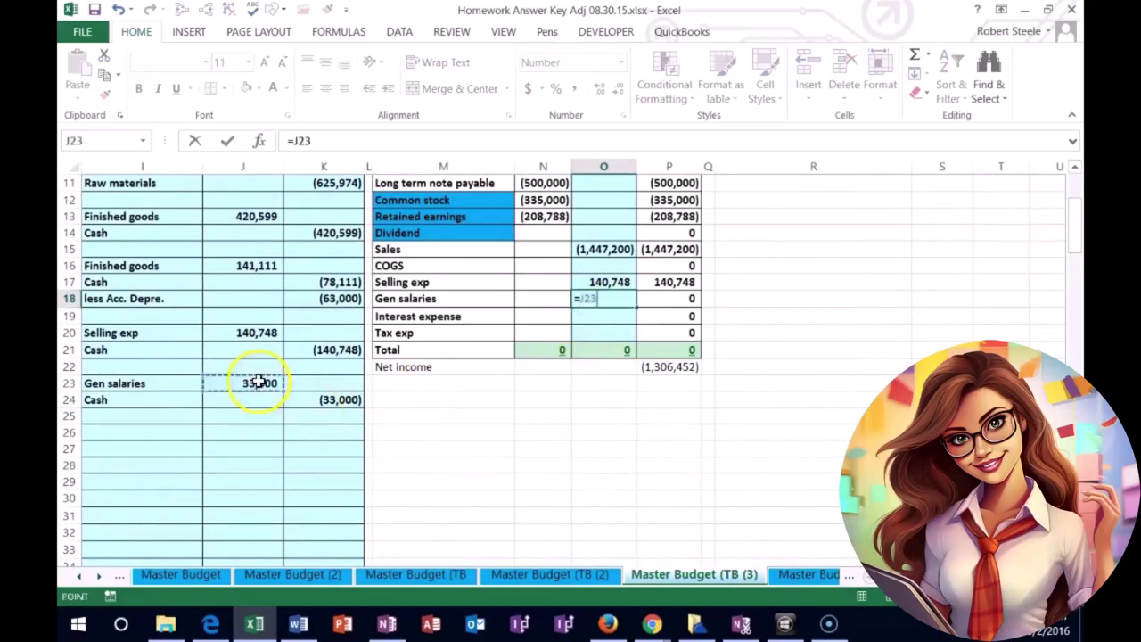
key("Return")
- Extend the trial balance Cash adjustment formula in O2 with the salaries cash credit in K24
scroll(525, 386, "up", 4)
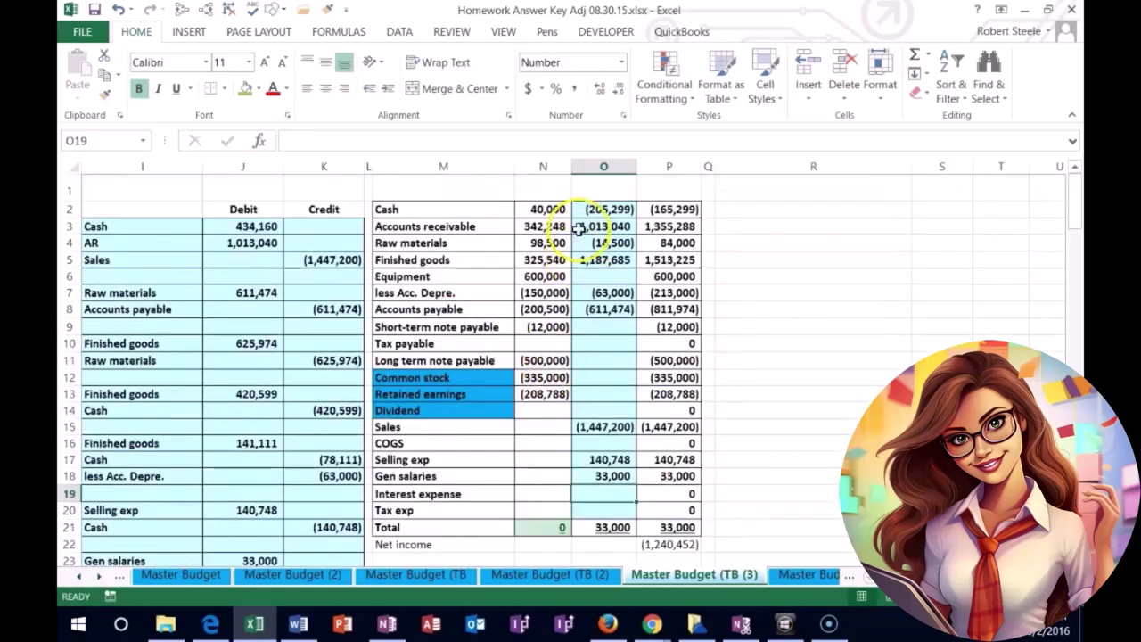
double_click(593, 209)
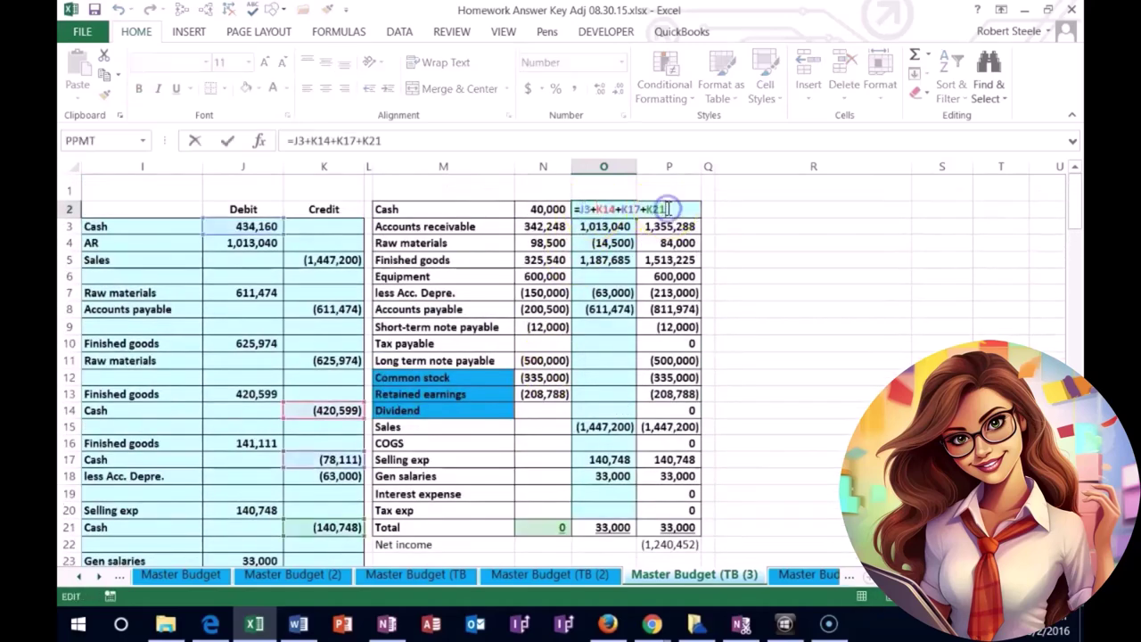
scroll(611, 330, "down", 3)
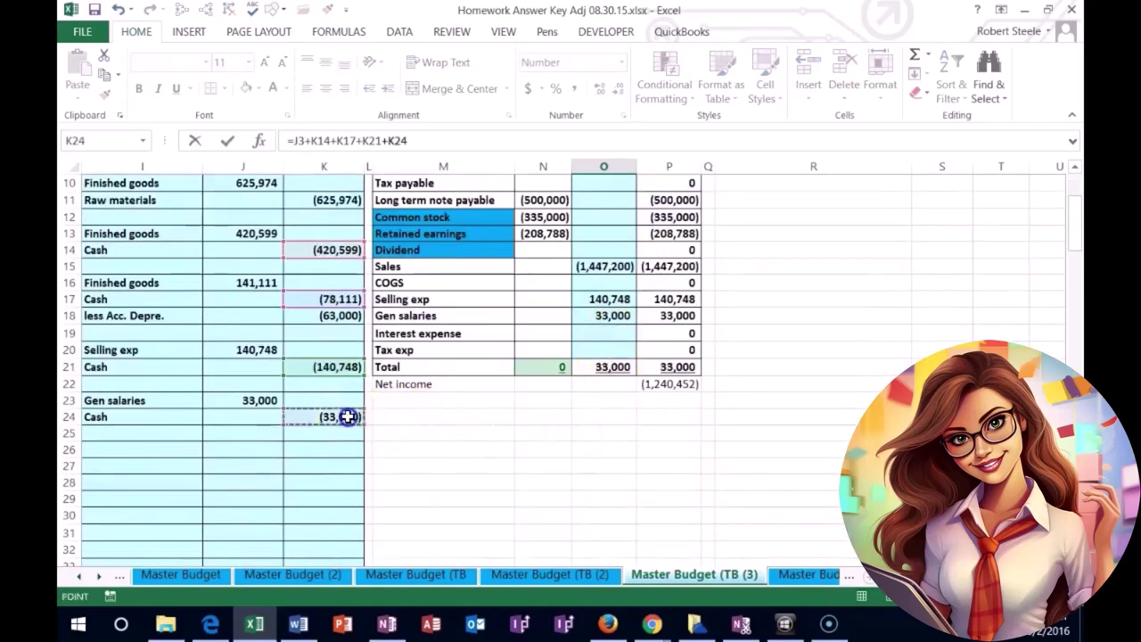
key("Return")
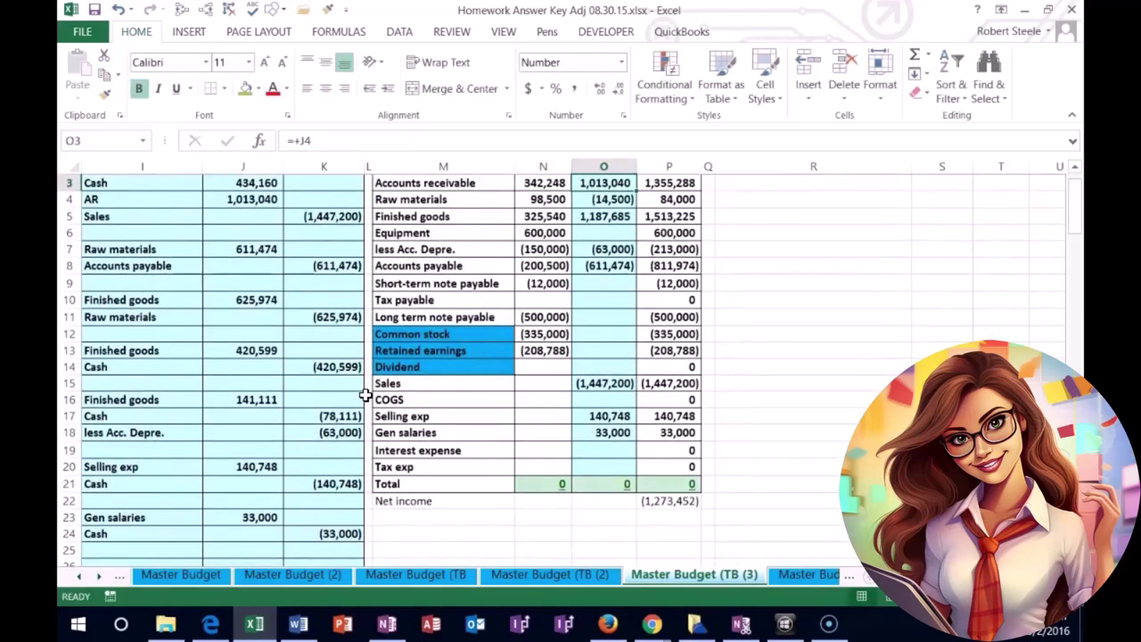
- Fill the general and administrative expense budget heading in B56 with the same green as the completed budget headings
key("Left")
key("Left")
key("Left")
key("Left")
key("Left")
key("Left")
key("Left")
key("Left")
key("Left")
key("Left")
key("Left")
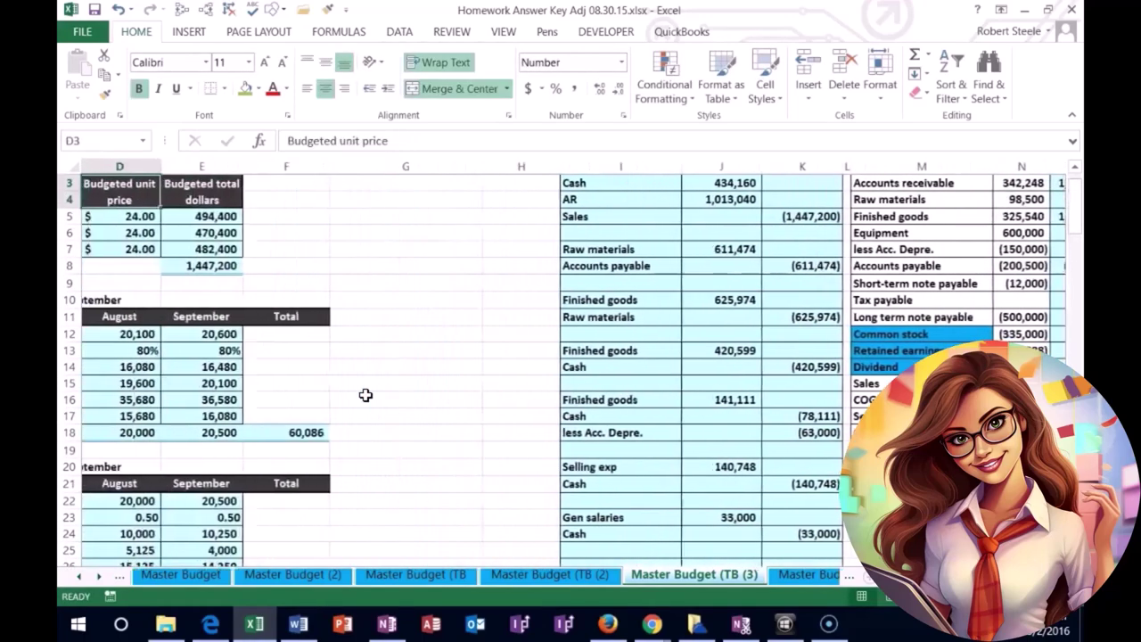
key("Left")
key("Left")
key("Left")
key("Right")
key("Right")
key("Right")
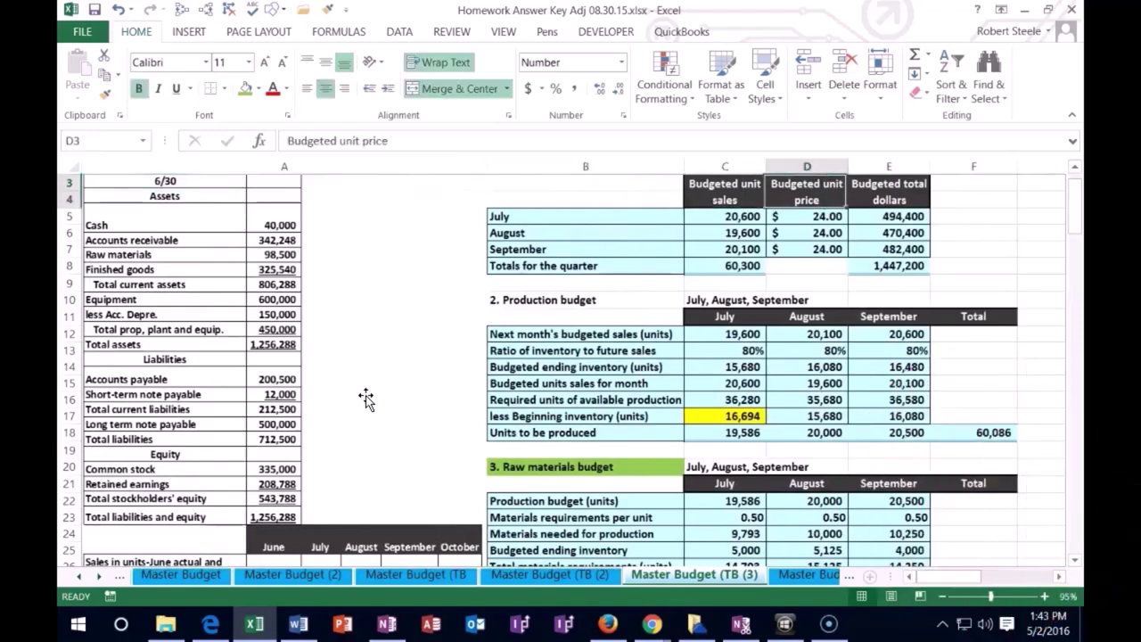
key("Right")
key("Right")
key("Right")
scroll(365, 395, "down", 14)
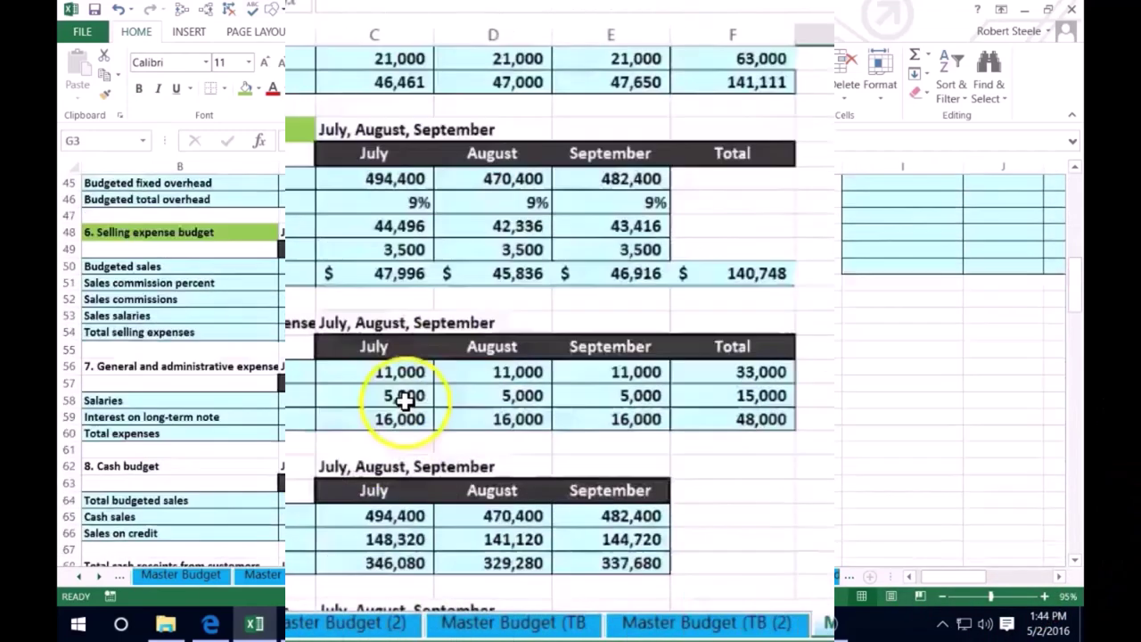
scroll(405, 401, "down", 4)
scroll(408, 407, "up", 3)
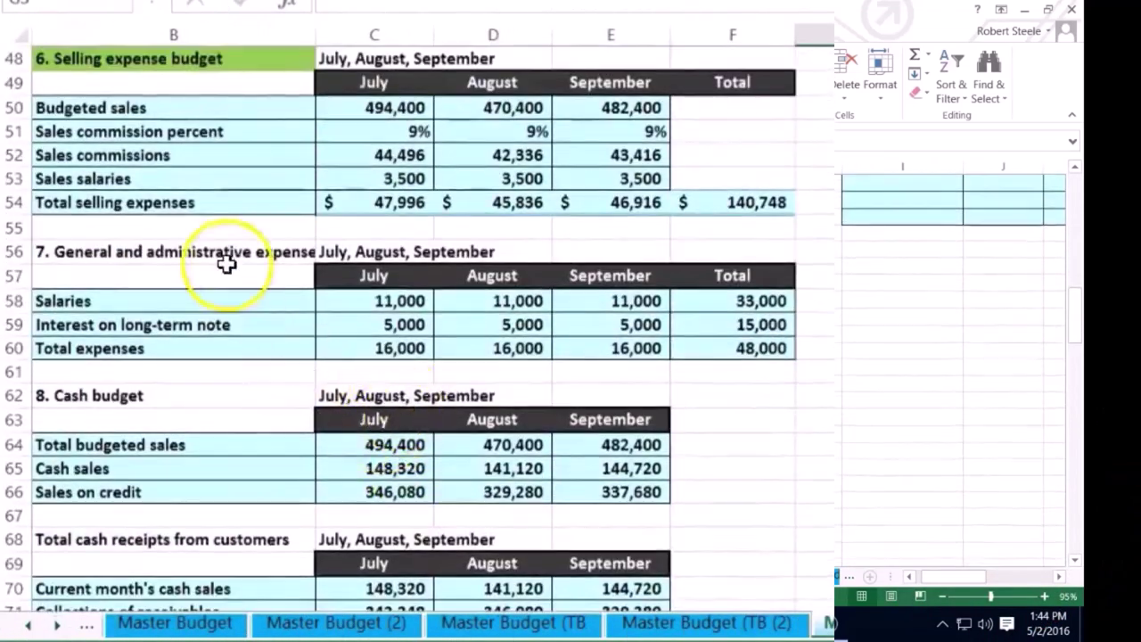
left_click(227, 264)
right_click(237, 257)
left_click(326, 122)
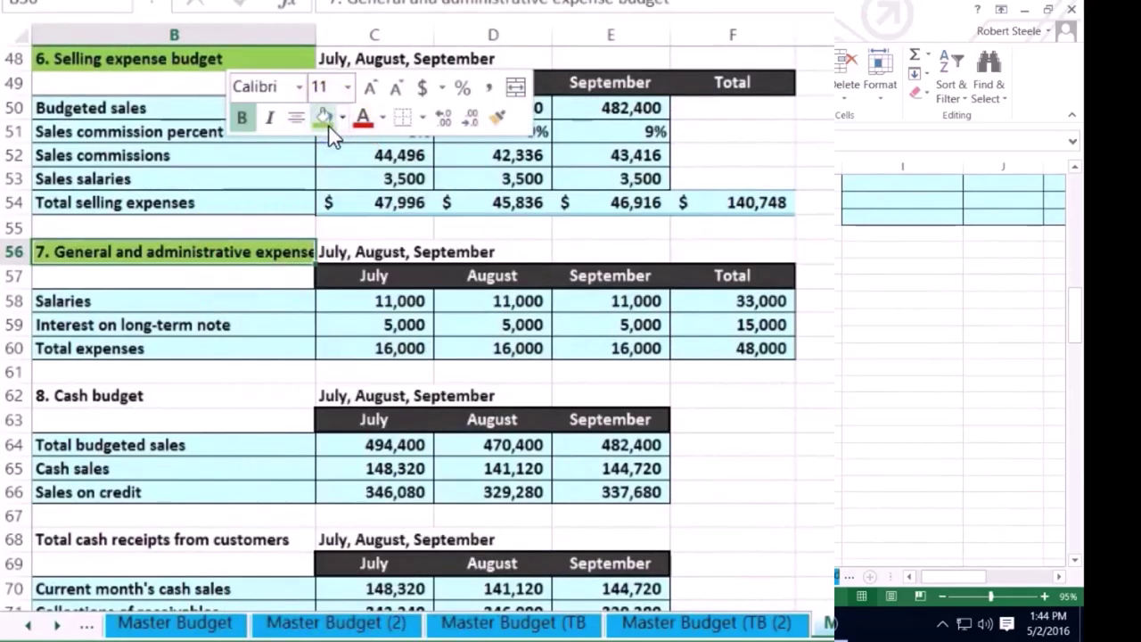
- Copy the Interest expense account name from M19 of the trial balance into journal cell I26
left_click(1002, 577)
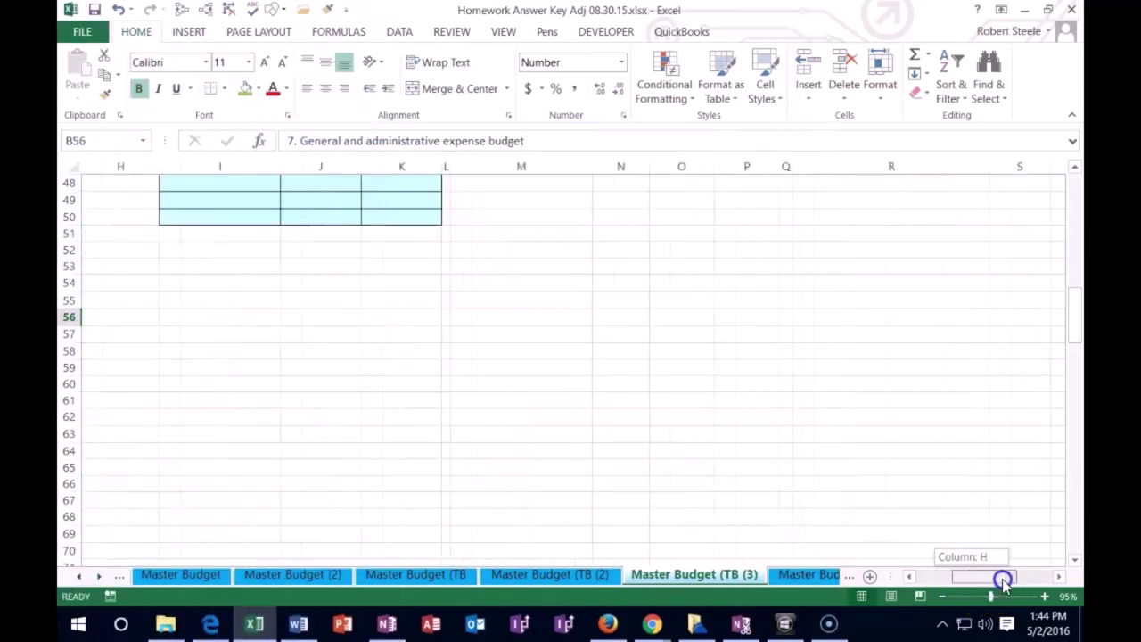
scroll(650, 475, "up", 13)
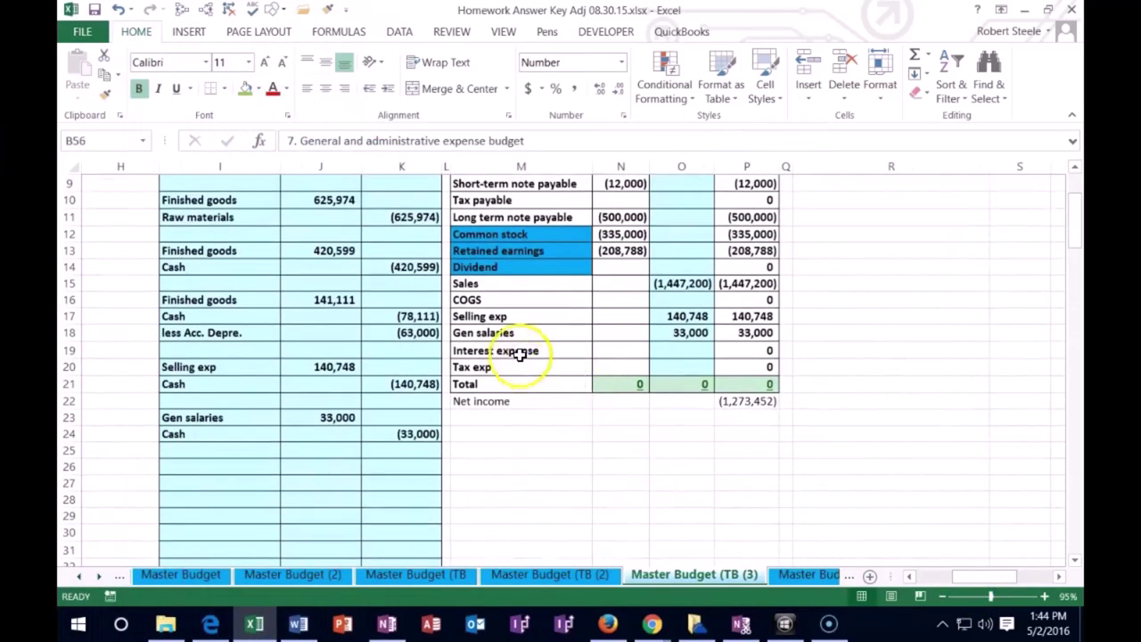
right_click(519, 352)
left_click(563, 27)
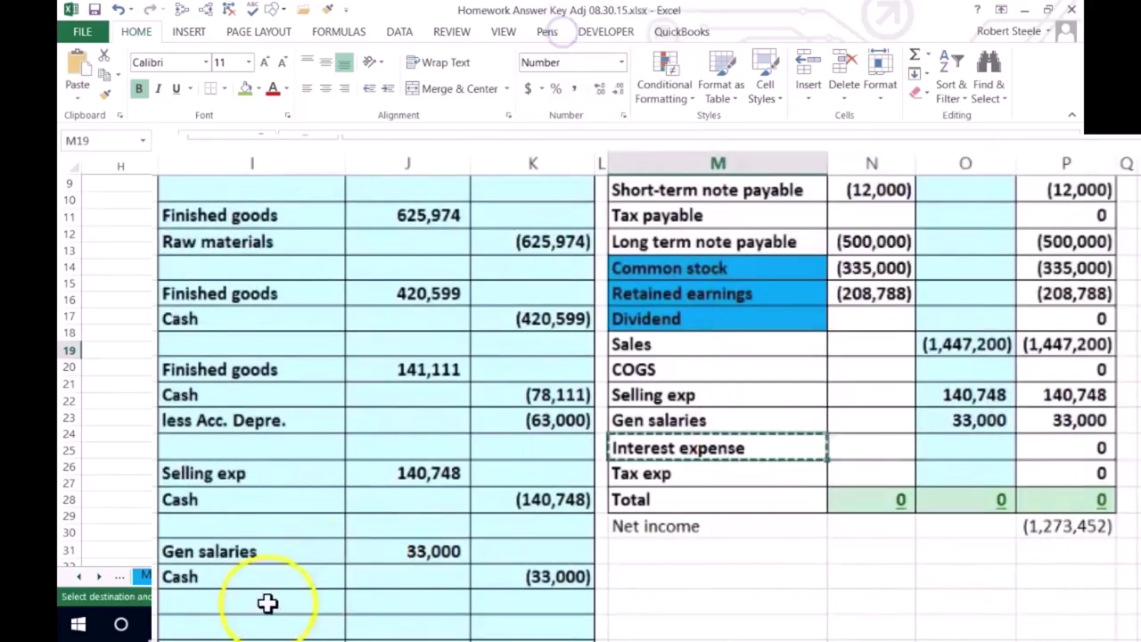
left_click(237, 621)
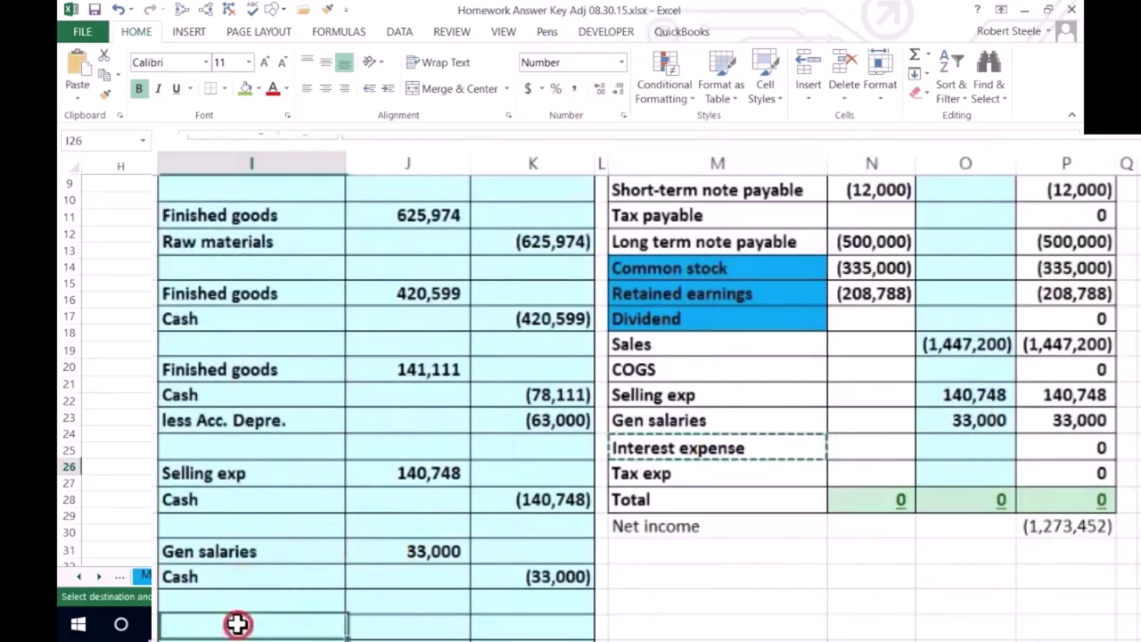
right_click(237, 621)
left_click(336, 199)
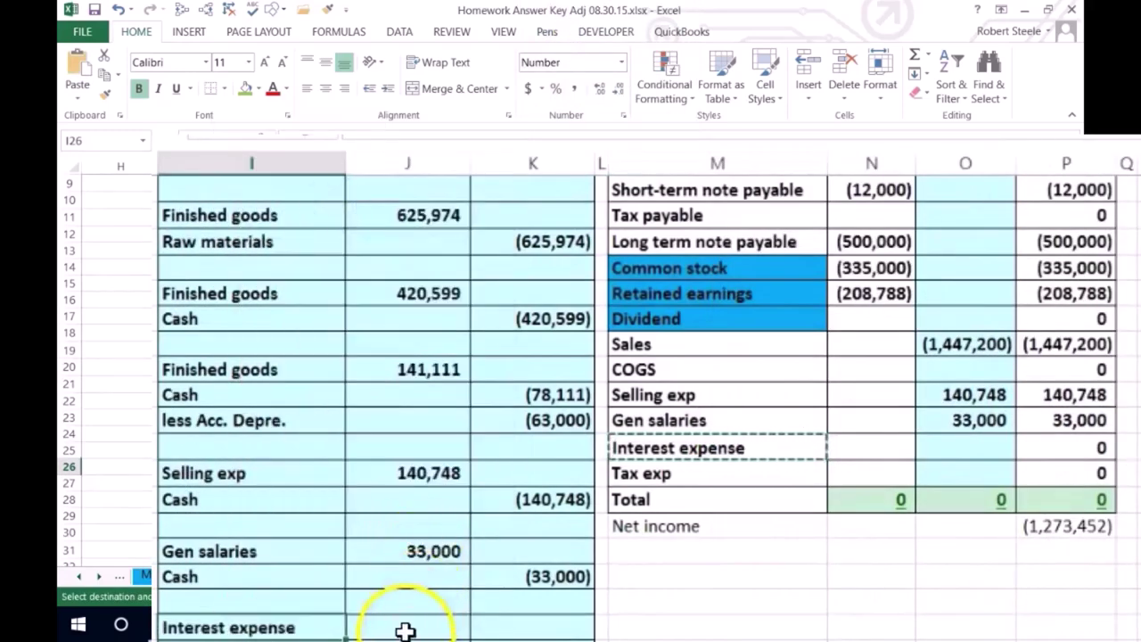
- Enter an Interest expense debit of 15,000 in J26
left_click(406, 626)
type("15")
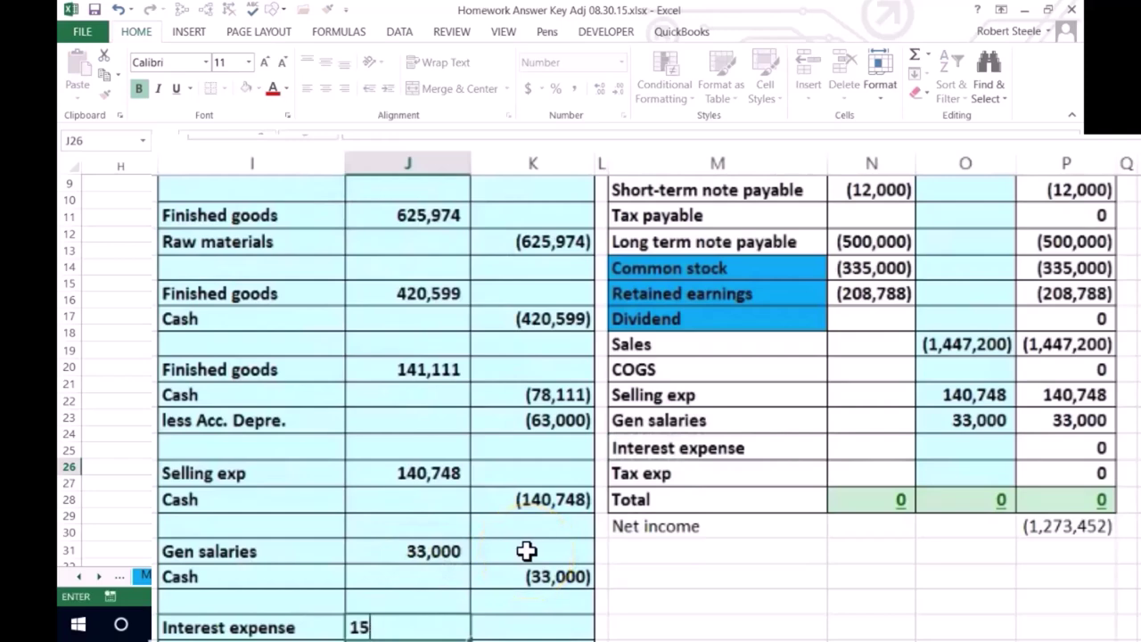
type("600")
key("Return")
- Enter the credit in K27 as the negative of the Interest expense debit in J26, and label the account in I27 Cash
key("Right")
type("-")
key("Left")
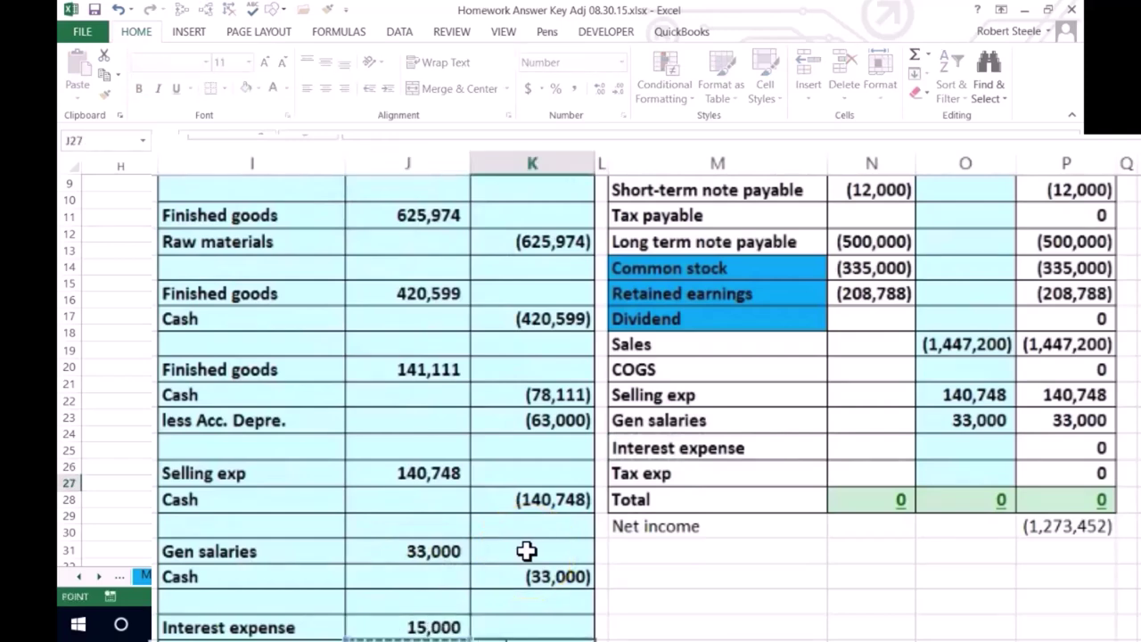
key("Return")
key("Left")
key("Left")
key("Up")
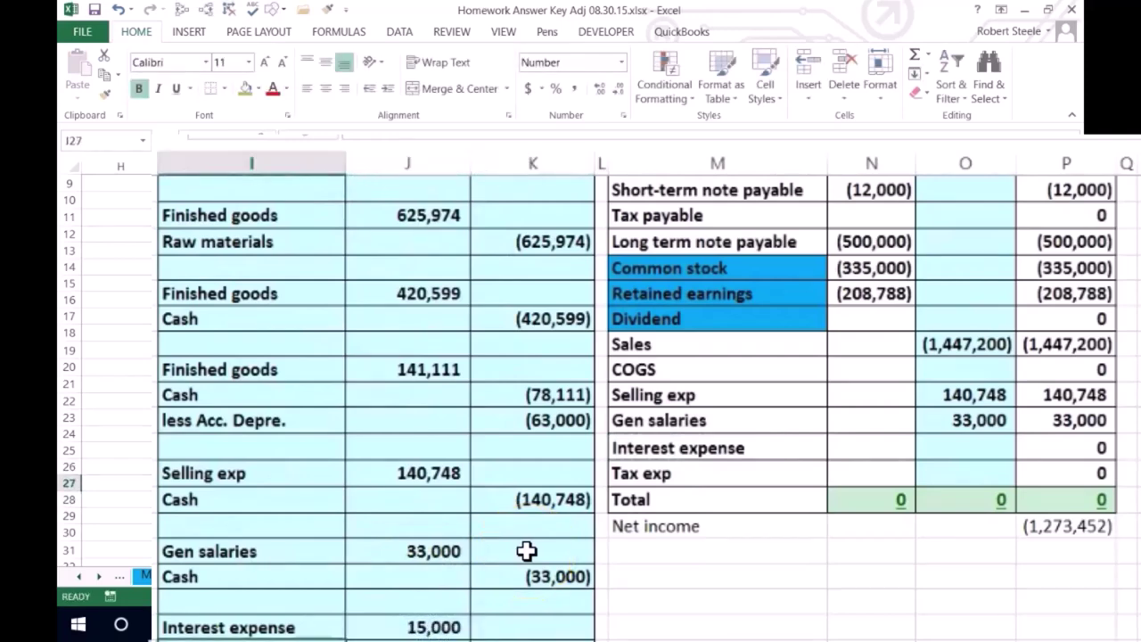
type("c")
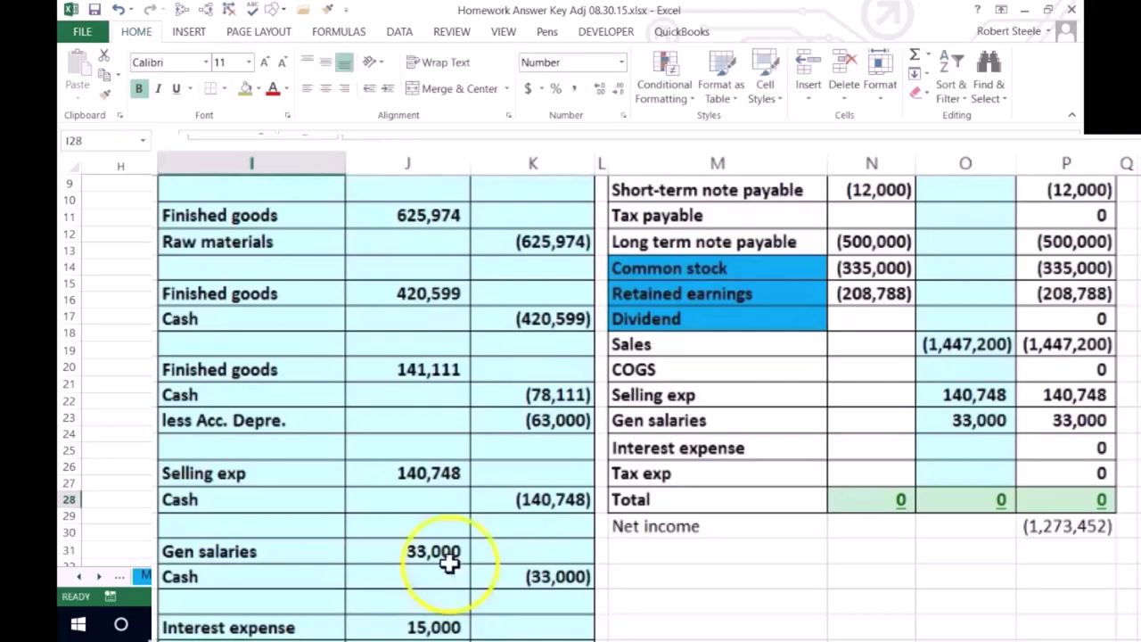
- Link the Interest expense adjustment in trial balance cell O19 to the journal debit in J26
left_click(984, 448)
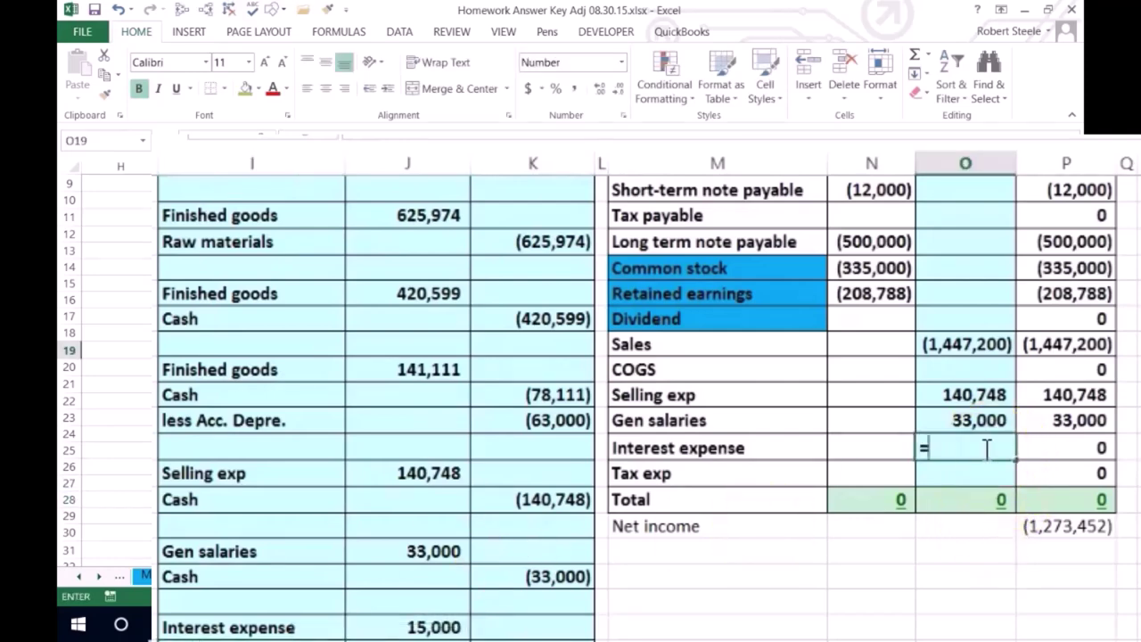
type("=")
left_click(429, 627)
key("Return")
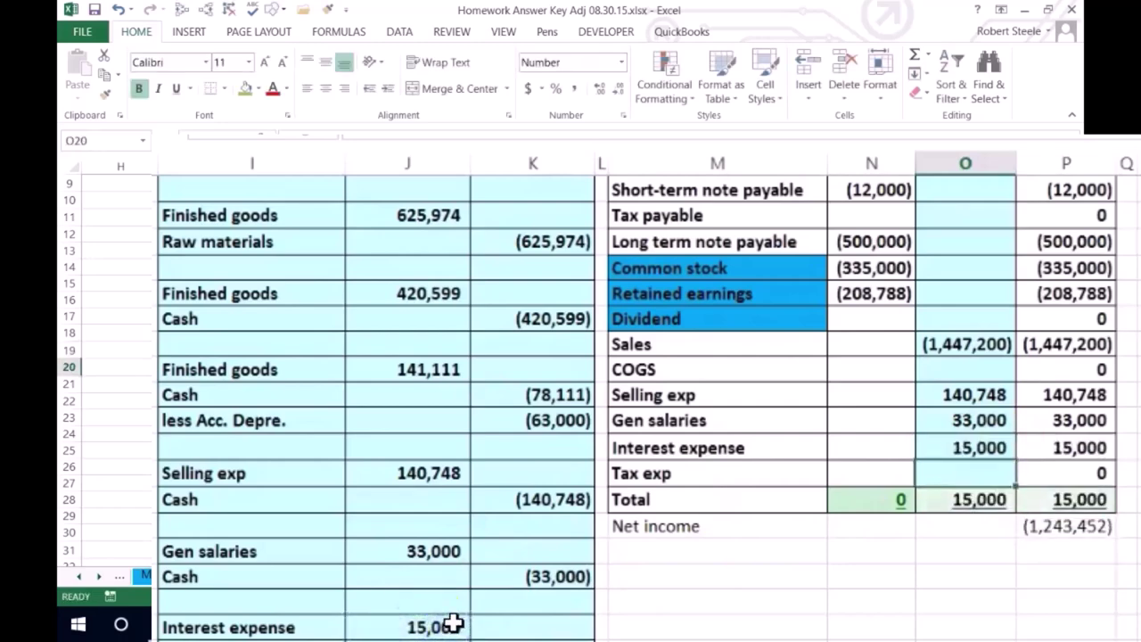
- Extend the trial balance Cash adjustment formula in O2 with the interest cash credit in K27
scroll(452, 624, "up", 3)
double_click(977, 230)
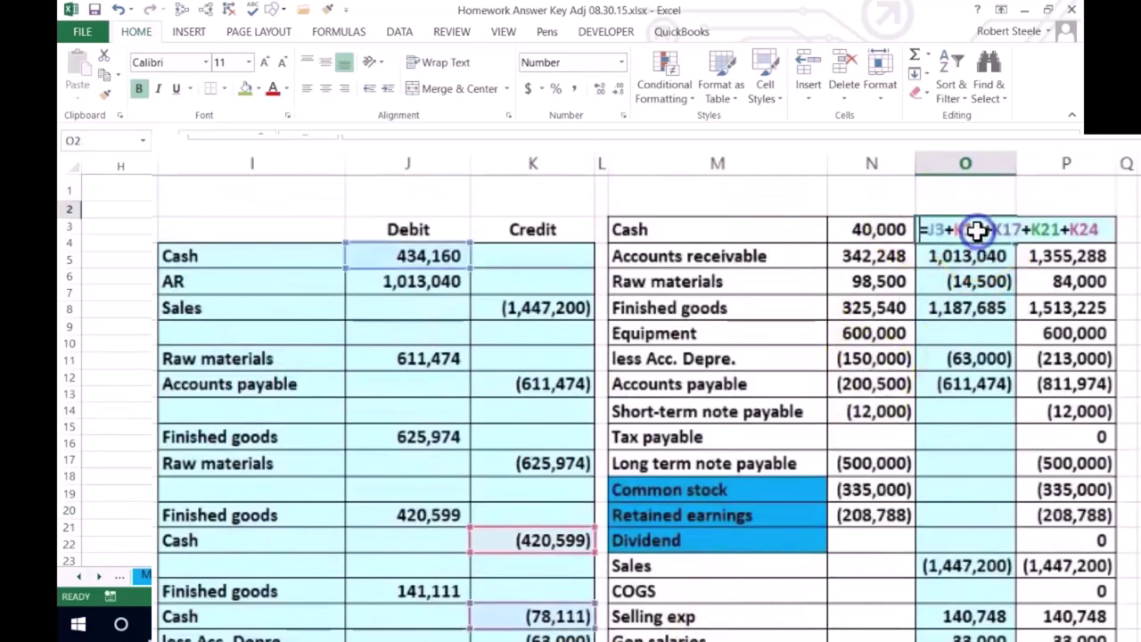
left_click(1100, 228)
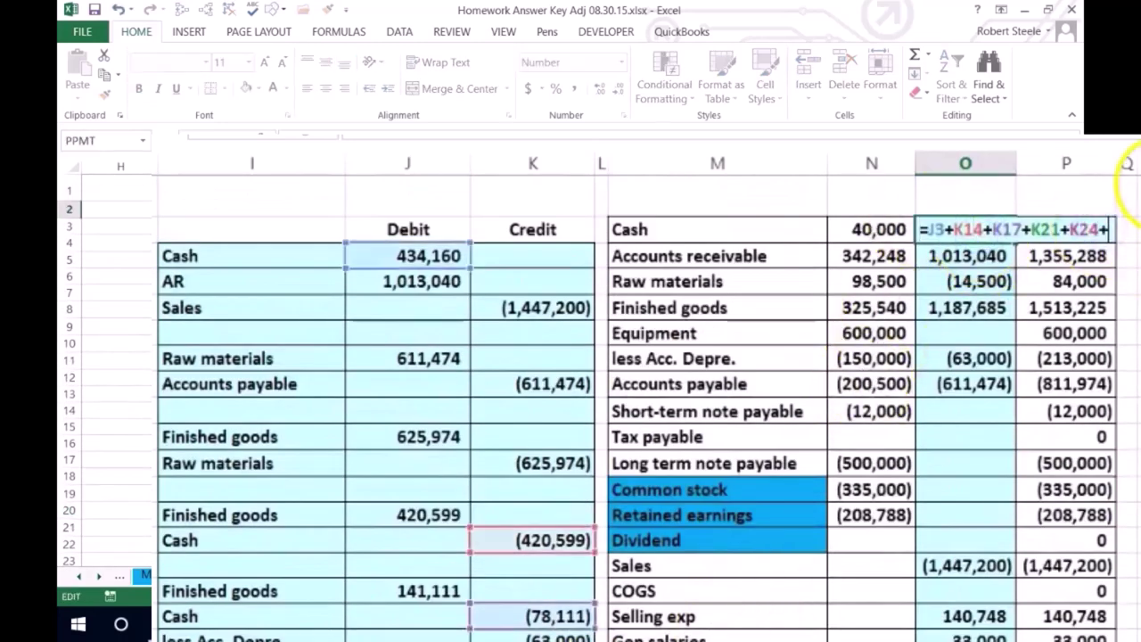
scroll(871, 433, "down", 4)
left_click(570, 552)
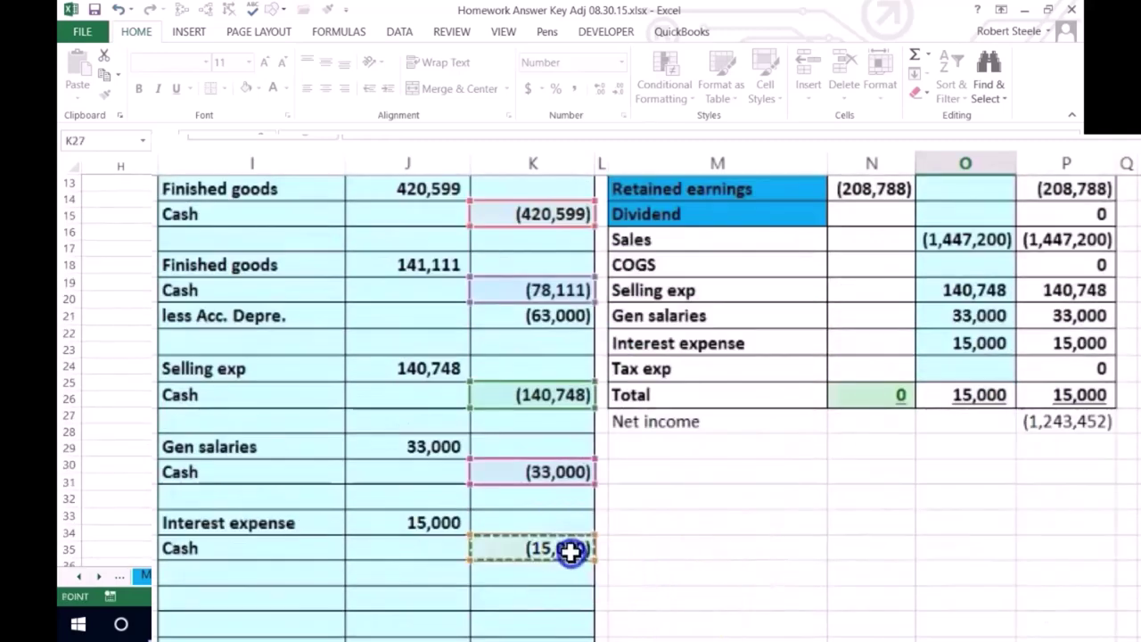
key("Return")
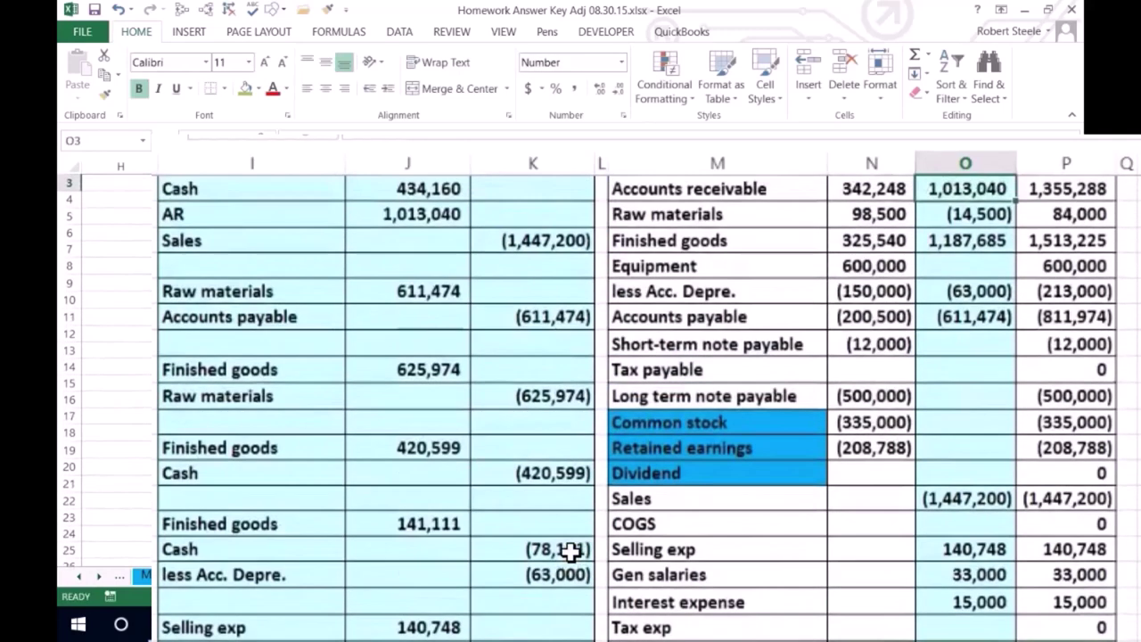
- Examine the cash budget's July cash and credit sales and the collections of receivables for July to September
key("Up")
key("Left")
key("Left")
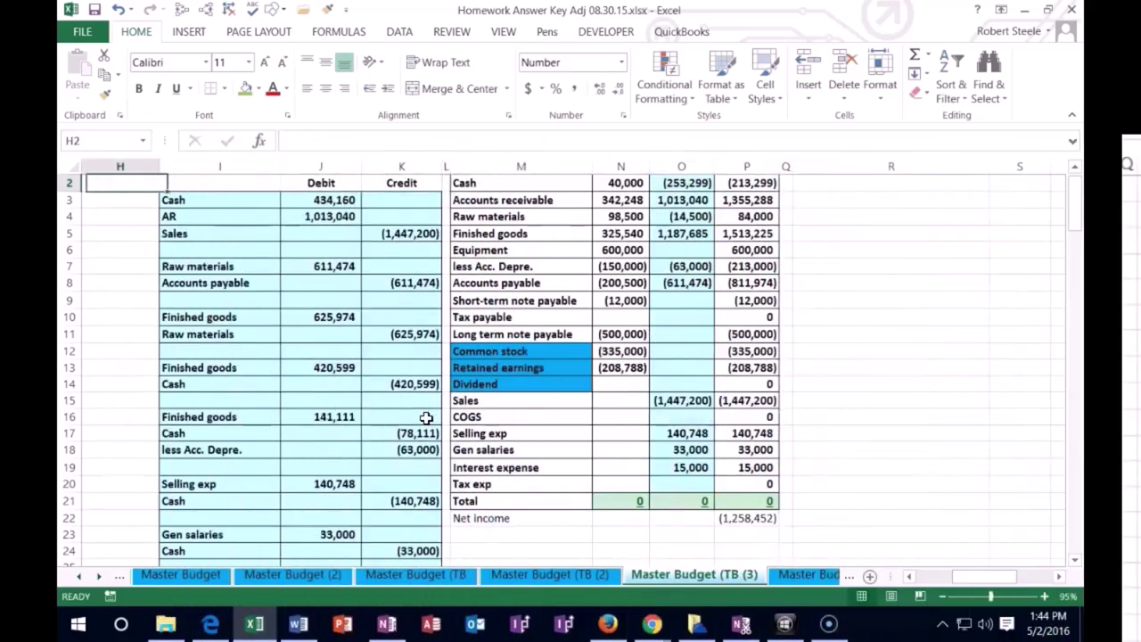
key("Left")
key("Left")
key("Left")
key("Left")
key("Left")
key("Left")
key("Left")
key("Left")
key("Left")
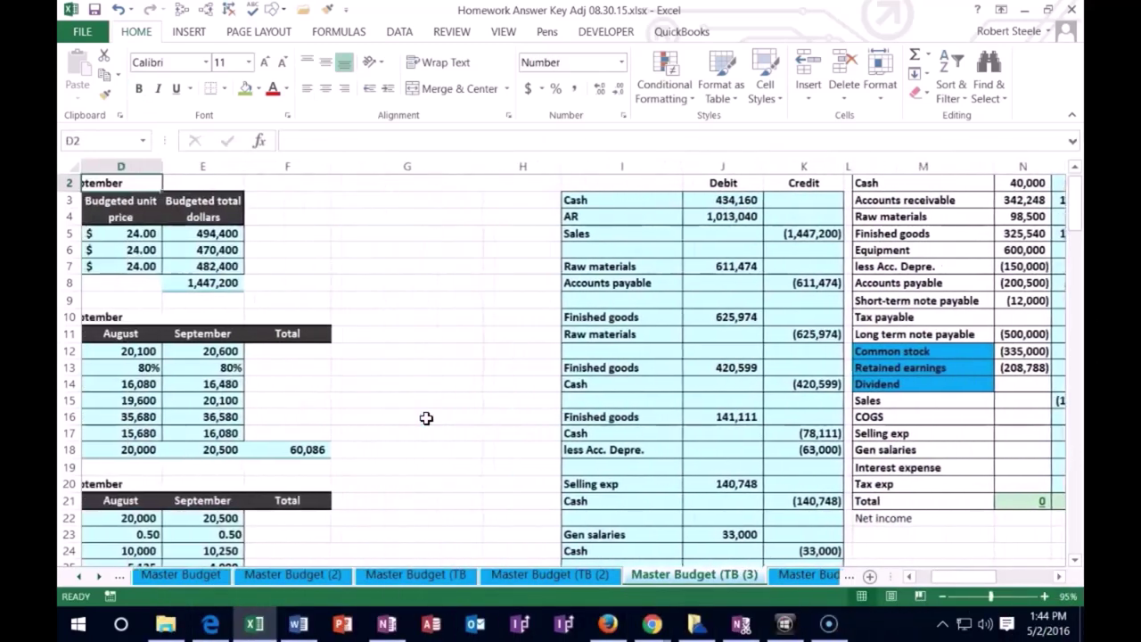
key("Left")
key("Left")
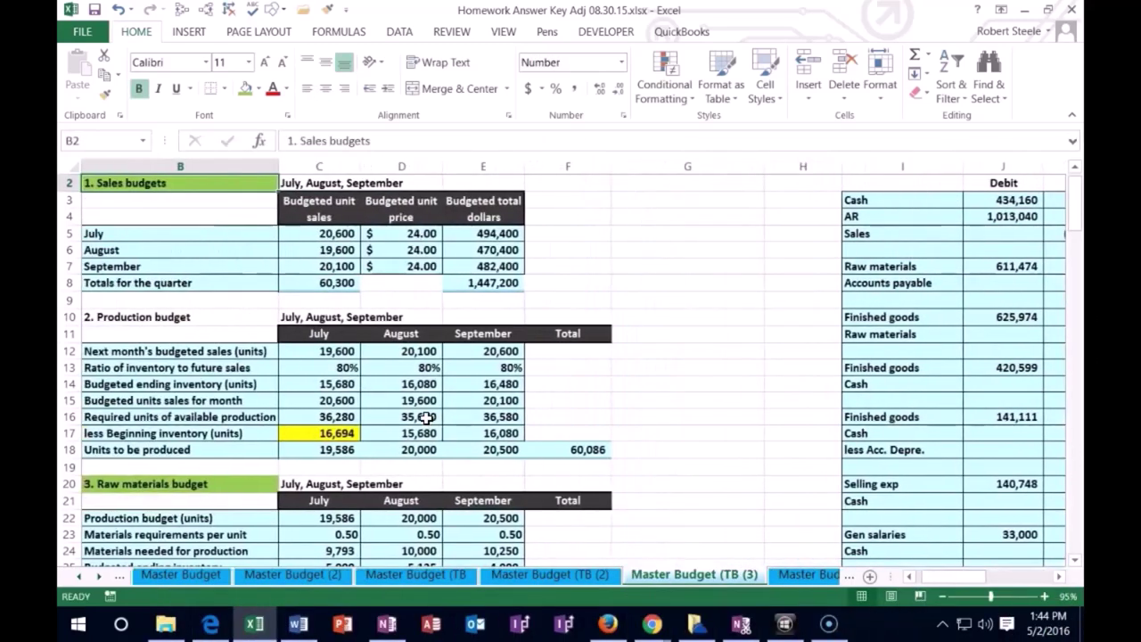
scroll(452, 436, "down", 18)
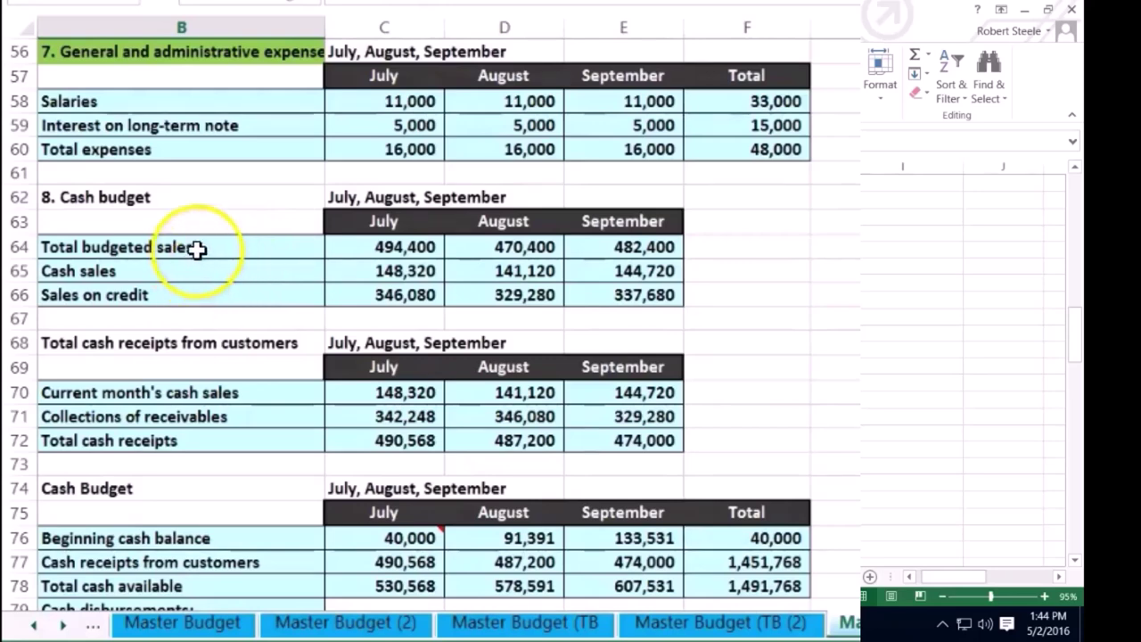
left_click(347, 276)
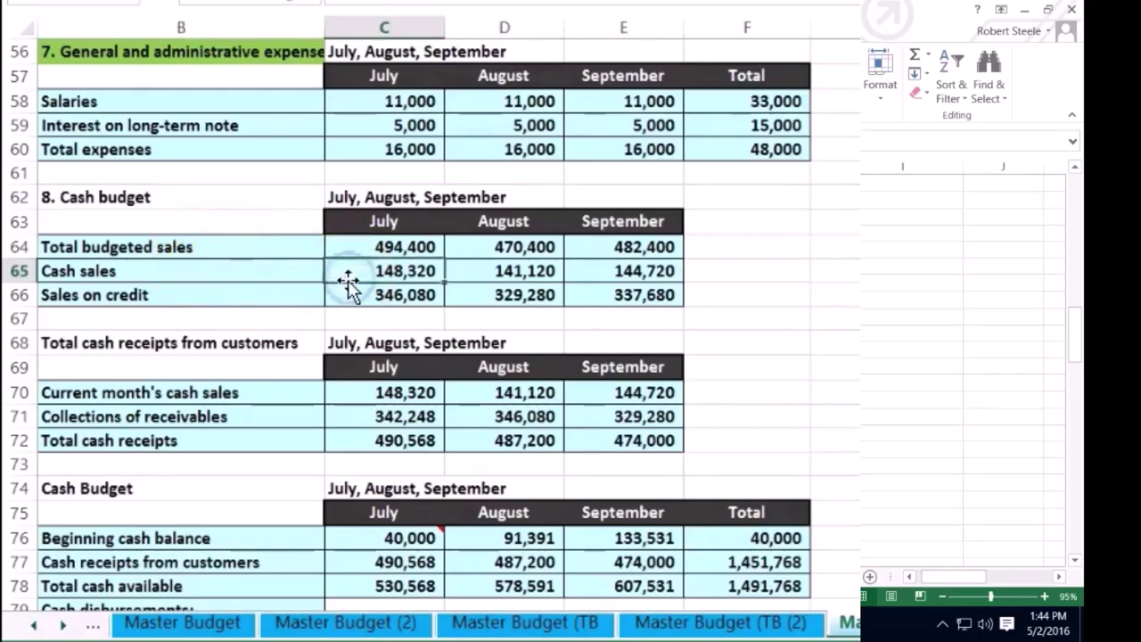
left_click(356, 297)
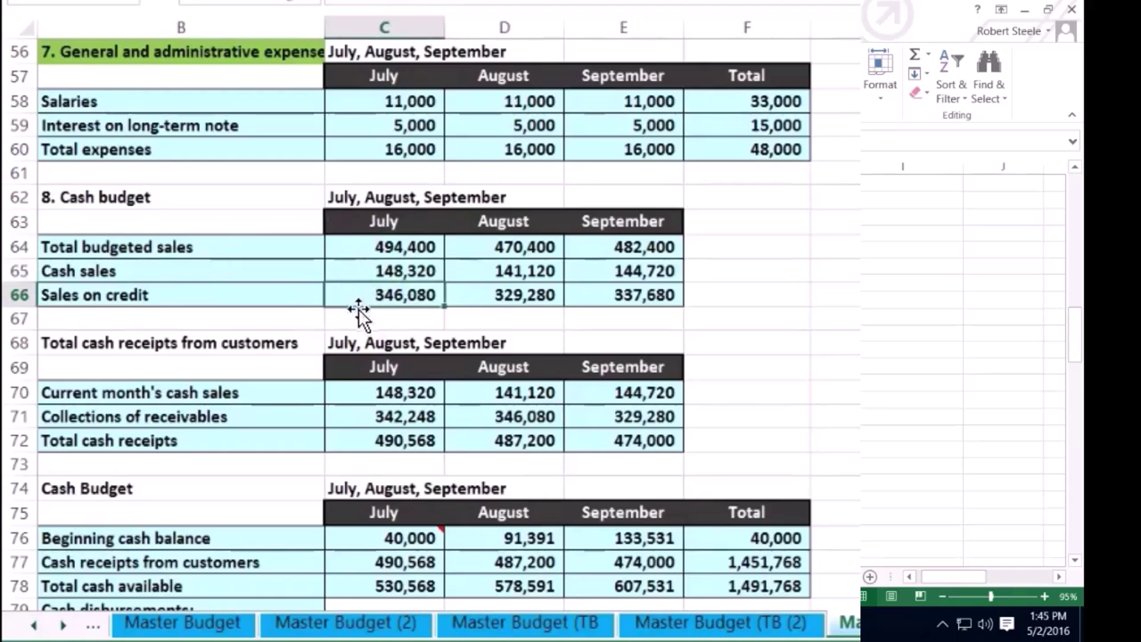
left_click_drag(339, 419, 580, 422)
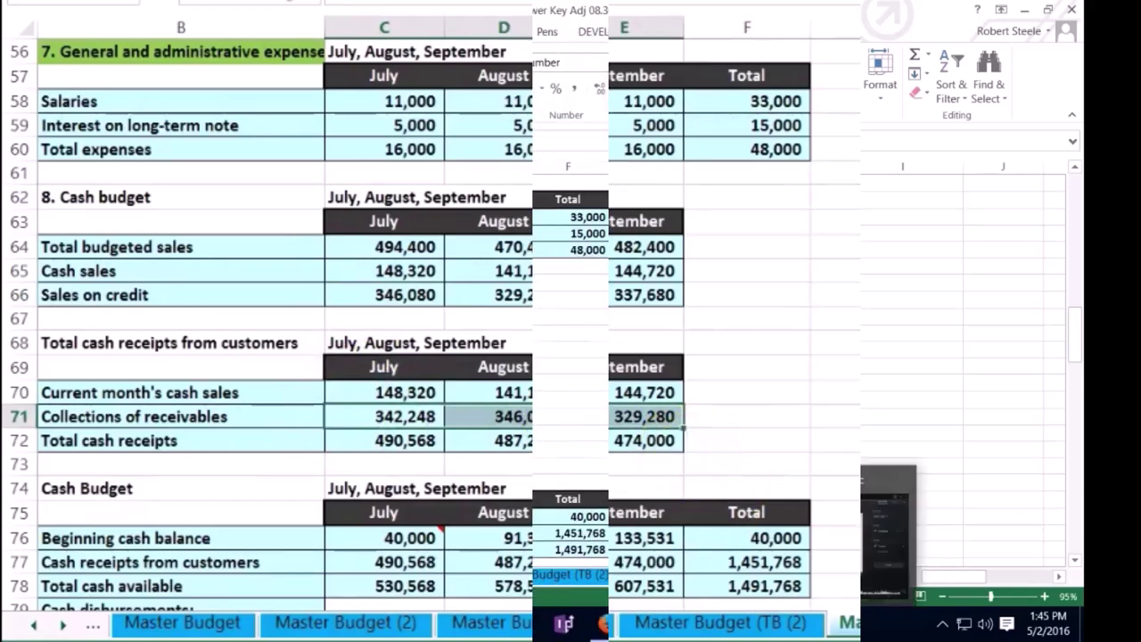
- Review the AR debit in I4:J4 of the sales journal entry
scroll(997, 361, "up", 8)
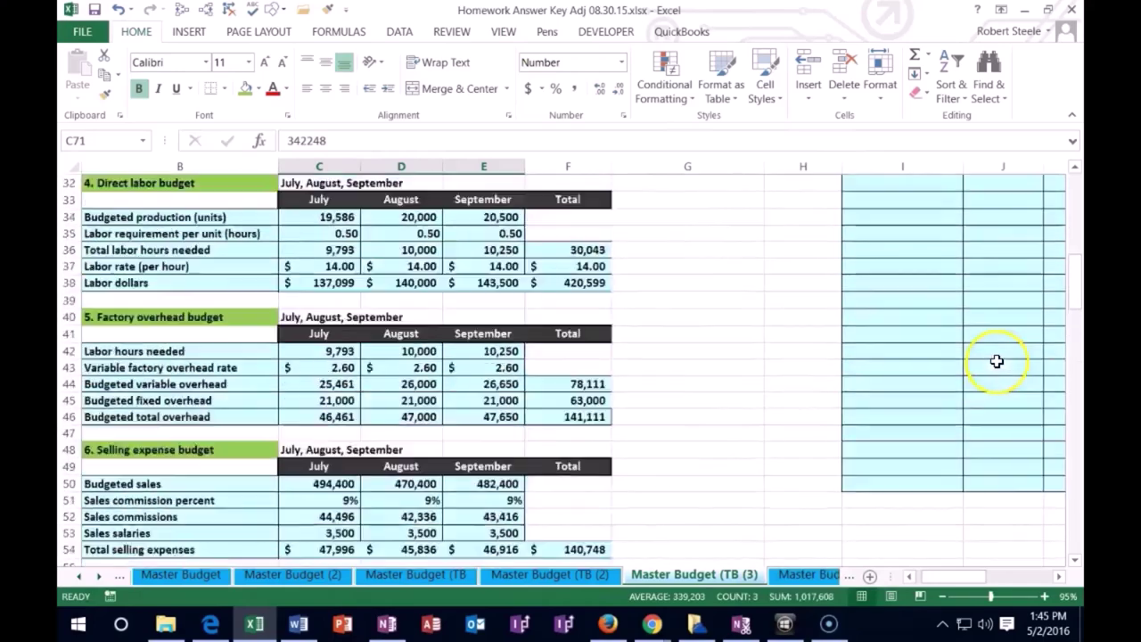
scroll(997, 361, "up", 4)
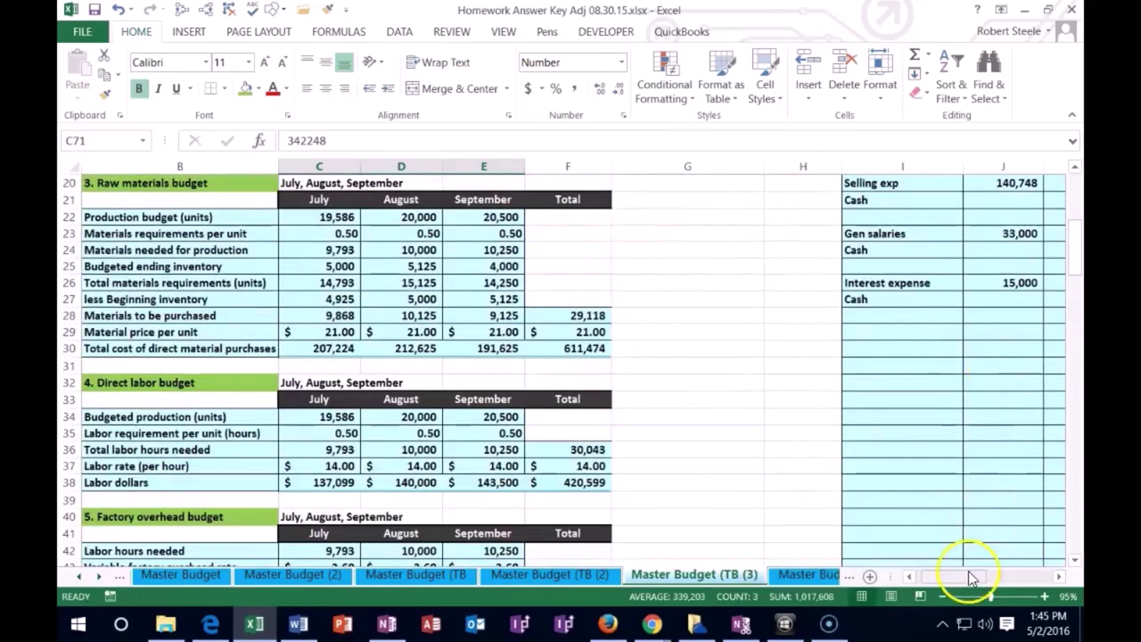
left_click_drag(962, 580, 980, 576)
scroll(917, 508, "up", 5)
scroll(916, 508, "up", 2)
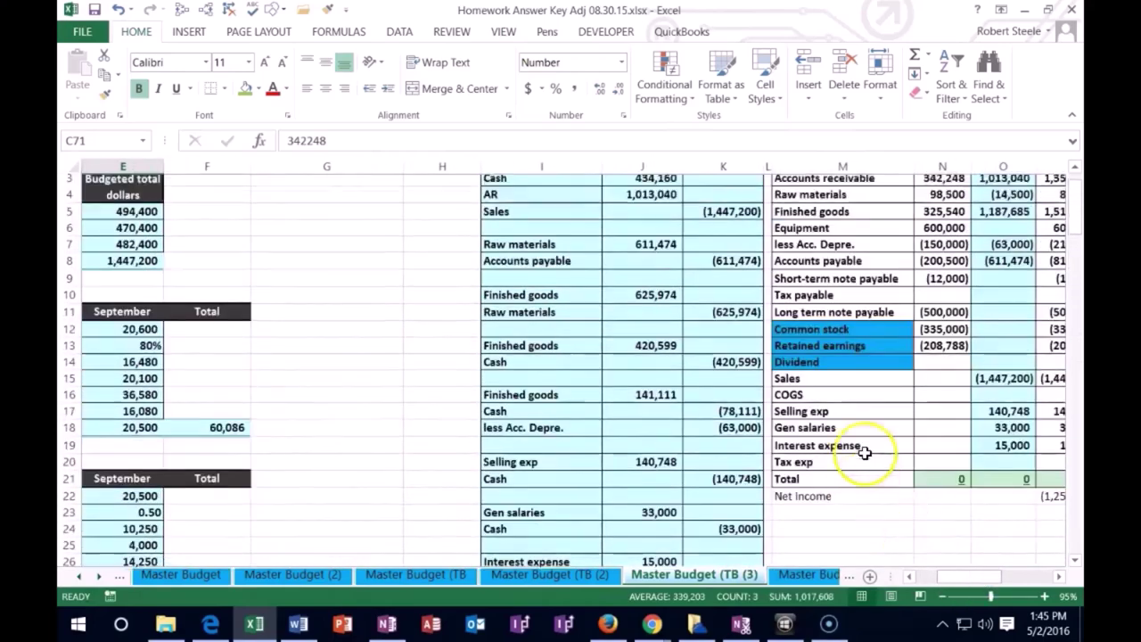
left_click(537, 243)
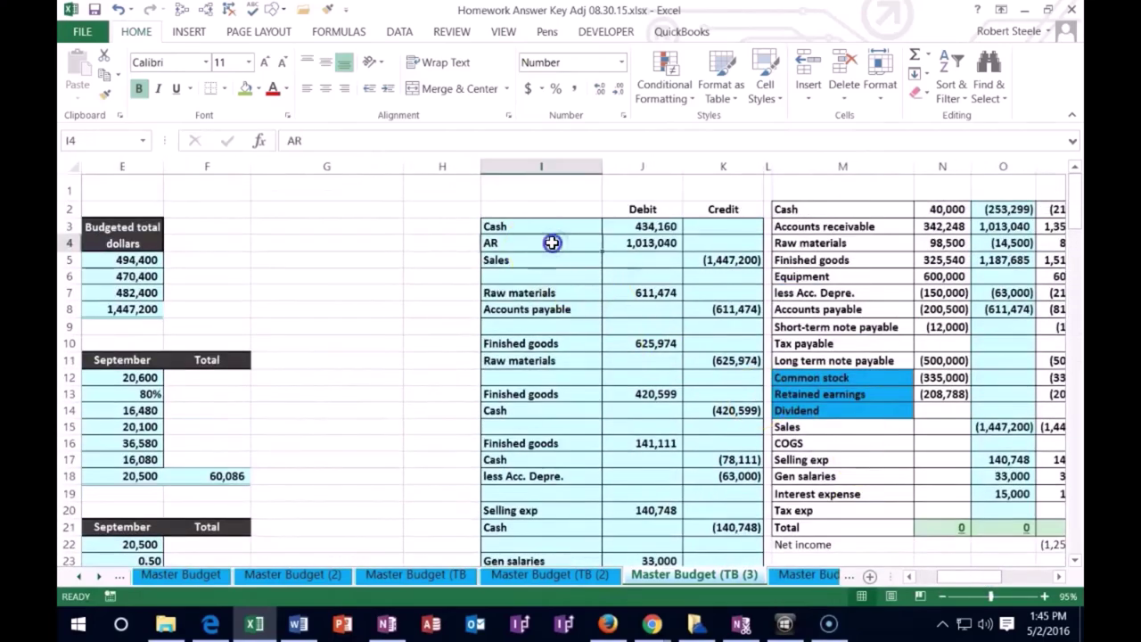
left_click_drag(553, 242, 632, 243)
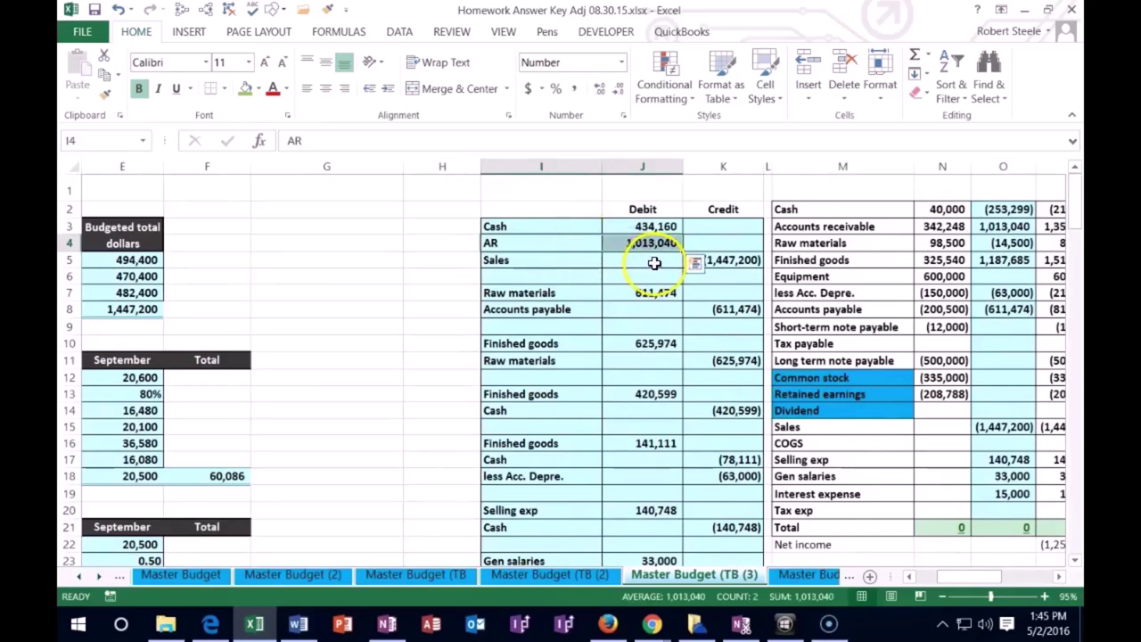
- Copy the Cash and Accounts receivable account names from M2:M3 of the trial balance into journal cells I29:I30
left_click(802, 208)
left_click_drag(804, 208, 805, 225)
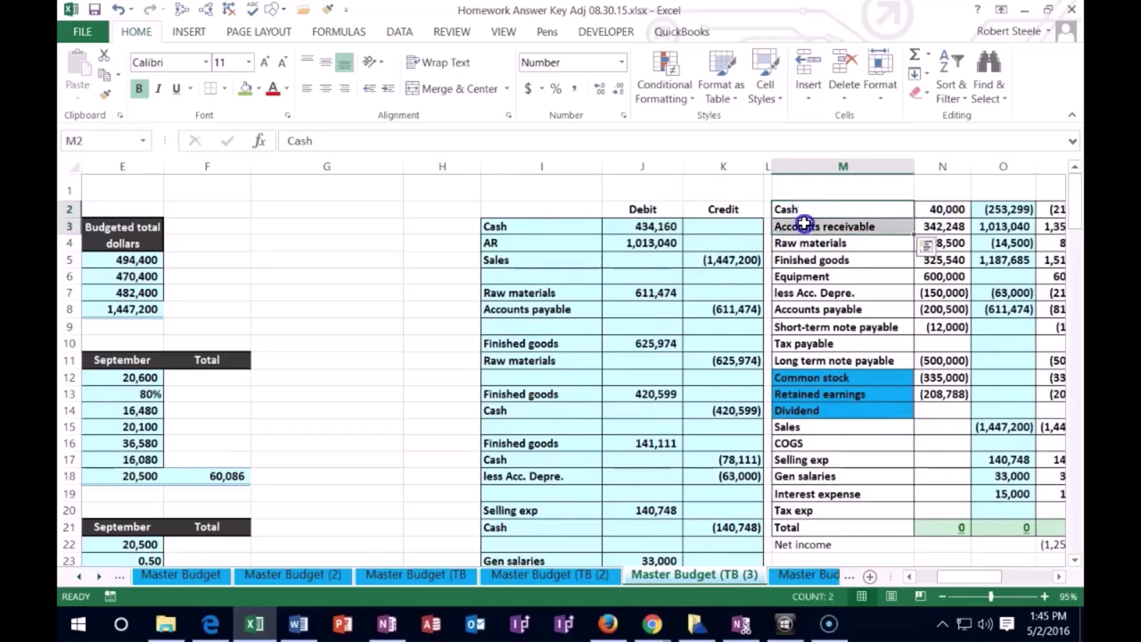
right_click(805, 225)
left_click(837, 254)
scroll(615, 323, "down", 6)
left_click(545, 348)
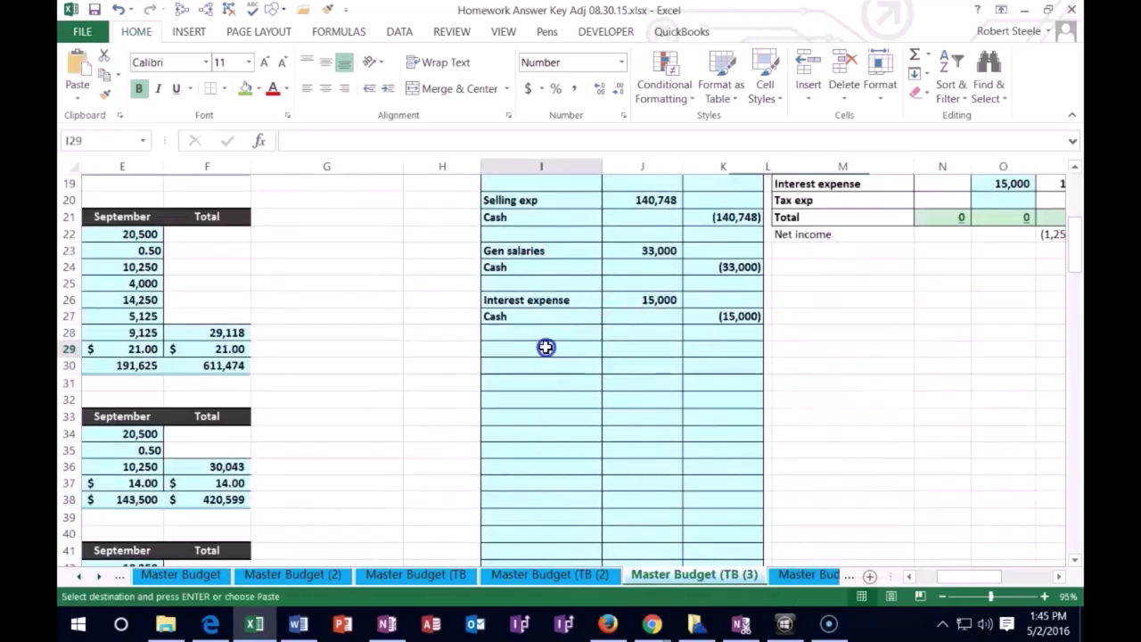
right_click(544, 347)
left_click(613, 326)
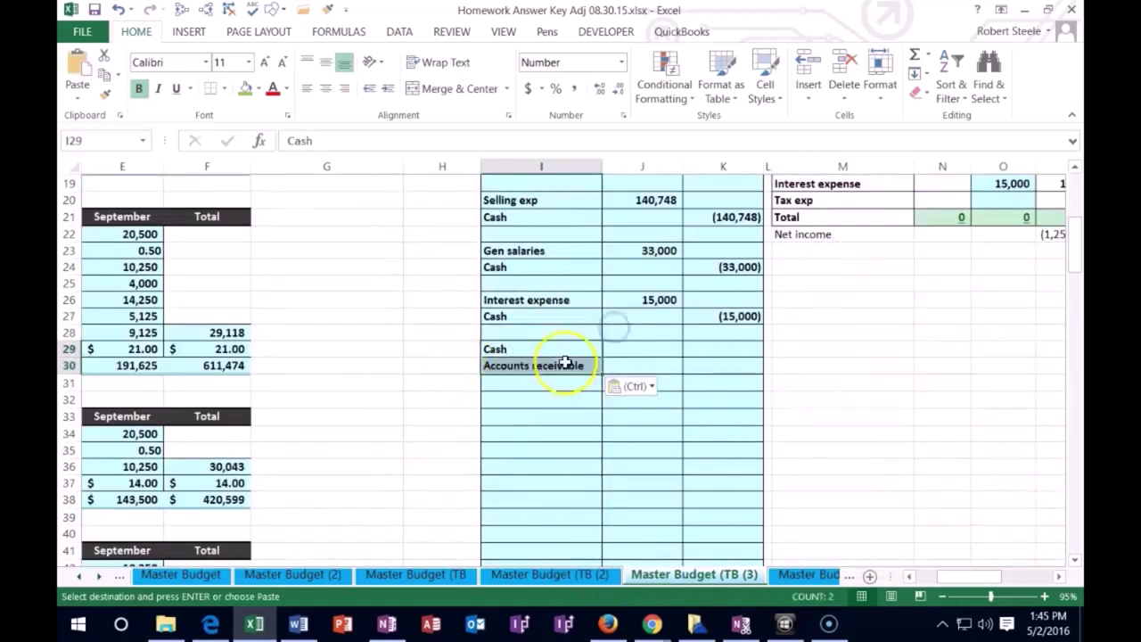
- Start a formula in journal cell J29 for the Cash debit and bring the budget schedules into view
left_click(644, 348)
type("=")
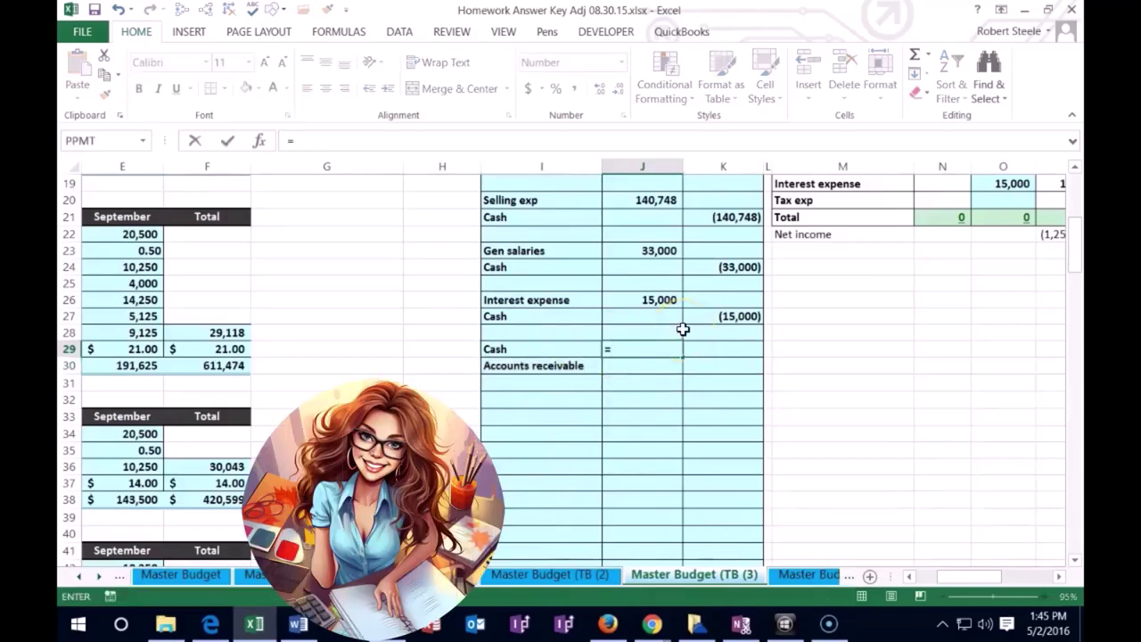
key("Left")
key("Left")
key("Left")
key("Left")
key("Left")
key("Left")
key("Left")
key("Left")
key("Left")
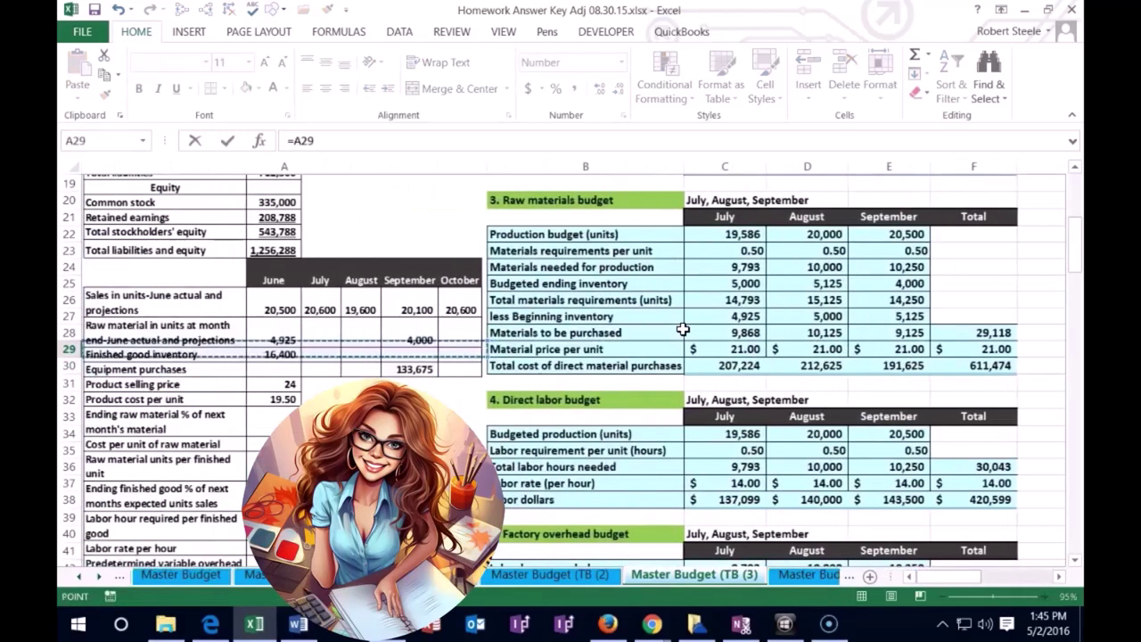
- Locate the July to September collections of receivables in the total cash receipts from customers schedule
scroll(781, 374, "down", 20)
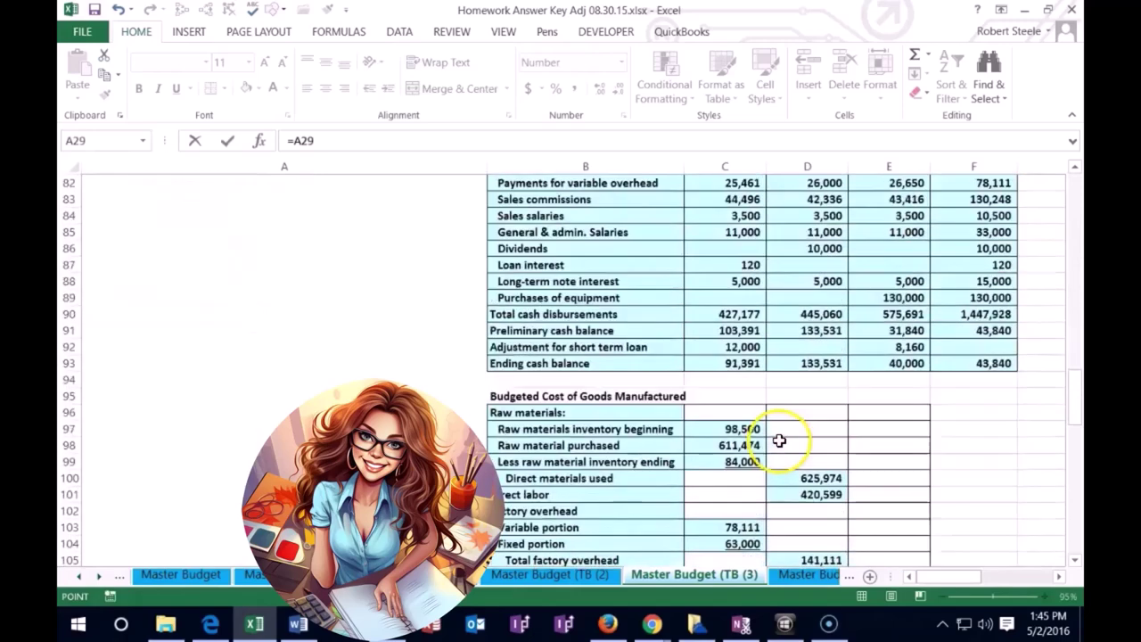
scroll(778, 440, "down", 7)
scroll(779, 440, "up", 3)
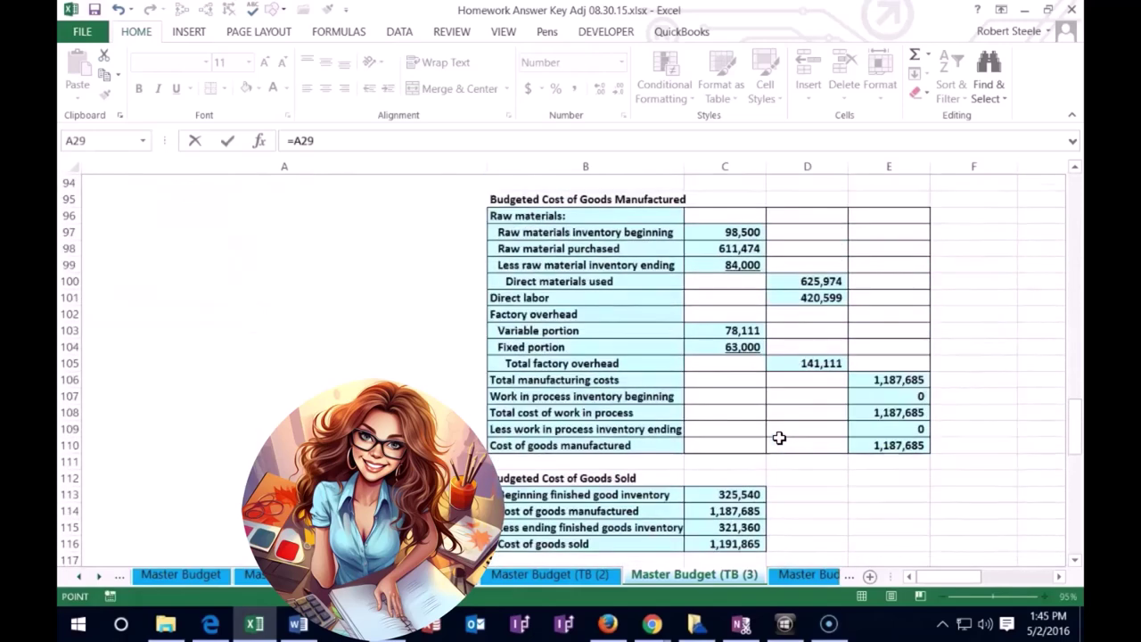
scroll(778, 437, "down", 4)
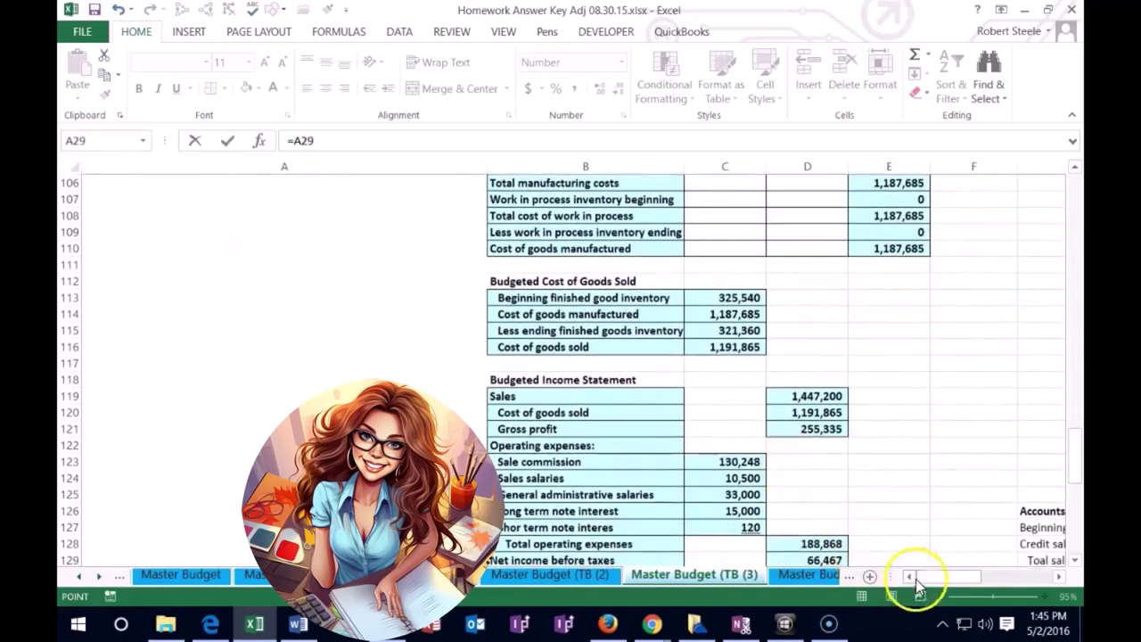
mouse_move(917, 584)
left_mouse_down()
mouse_move(932, 573)
mouse_move(914, 577)
left_mouse_up()
scroll(783, 482, "up", 2)
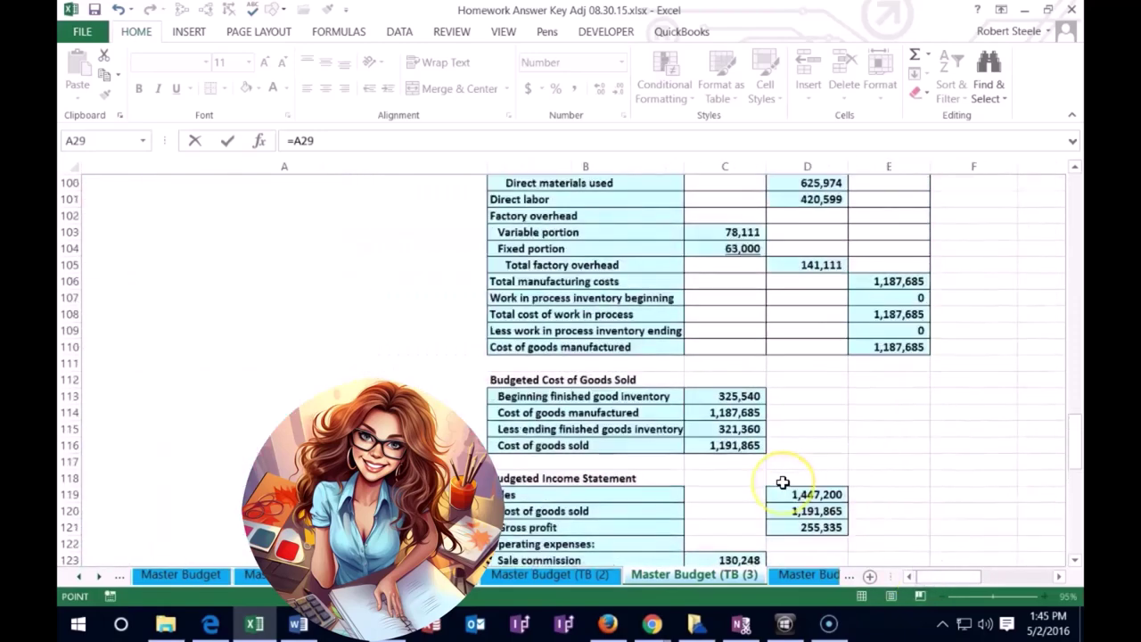
scroll(782, 482, "up", 12)
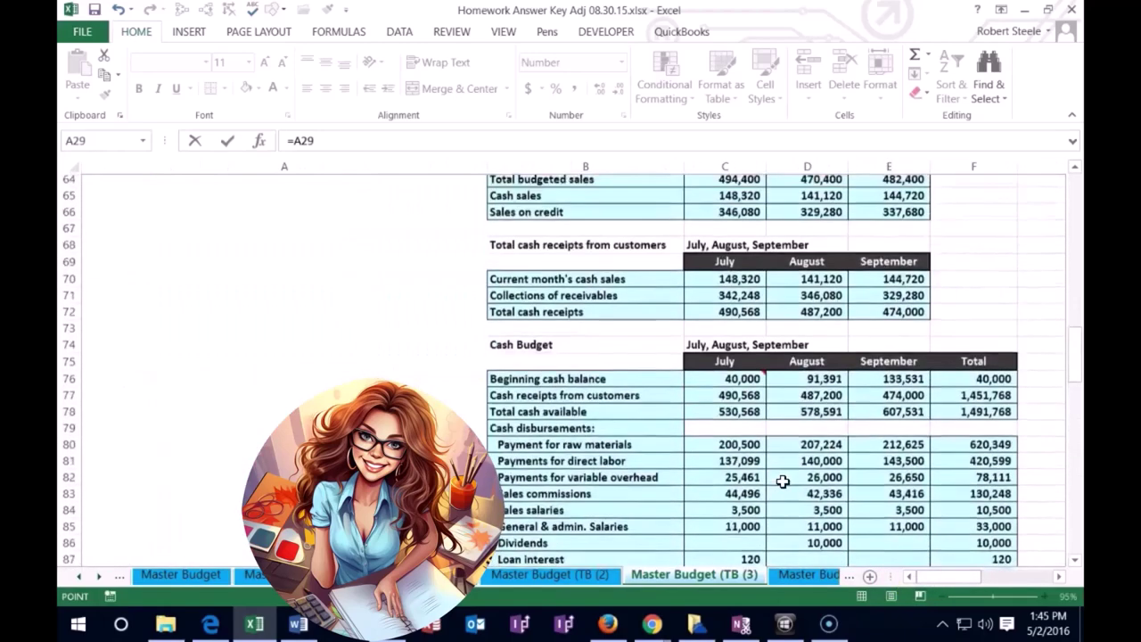
scroll(783, 482, "up", 2)
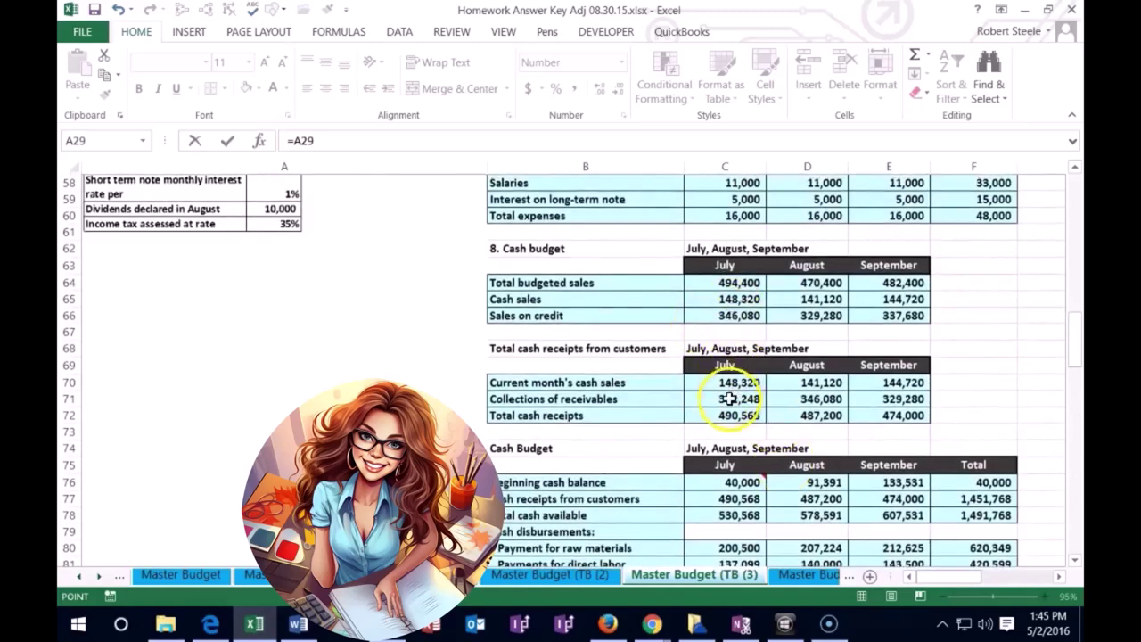
- Replace the A29 reference in the J29 formula with the opening of a SUM function
key("BackSpace")
key("BackSpace")
key("BackSpace")
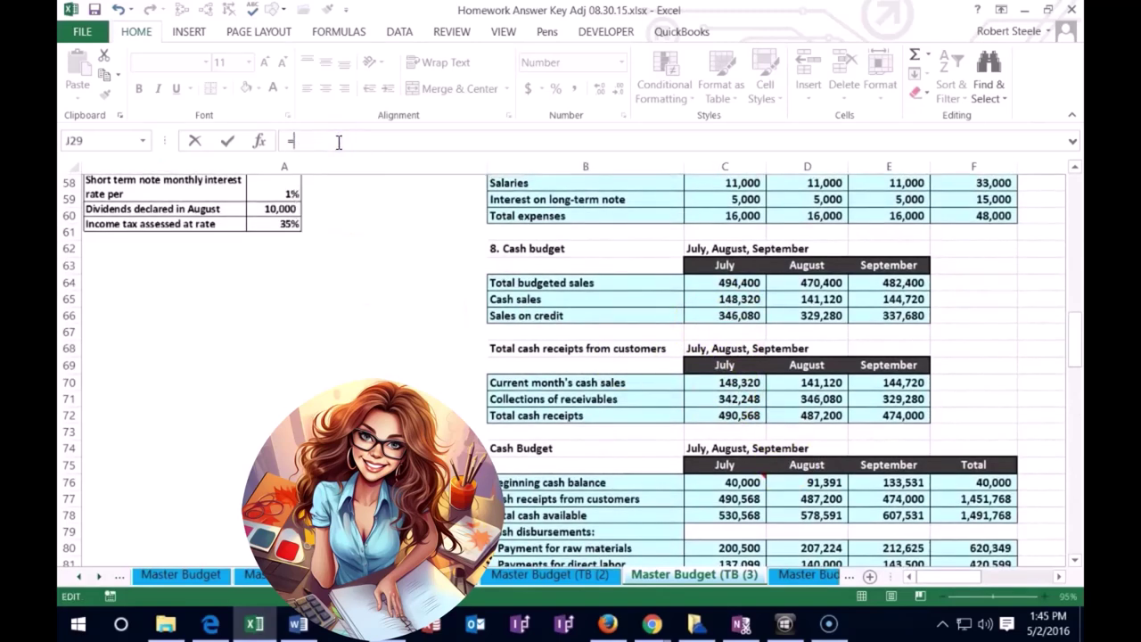
type("sum(")
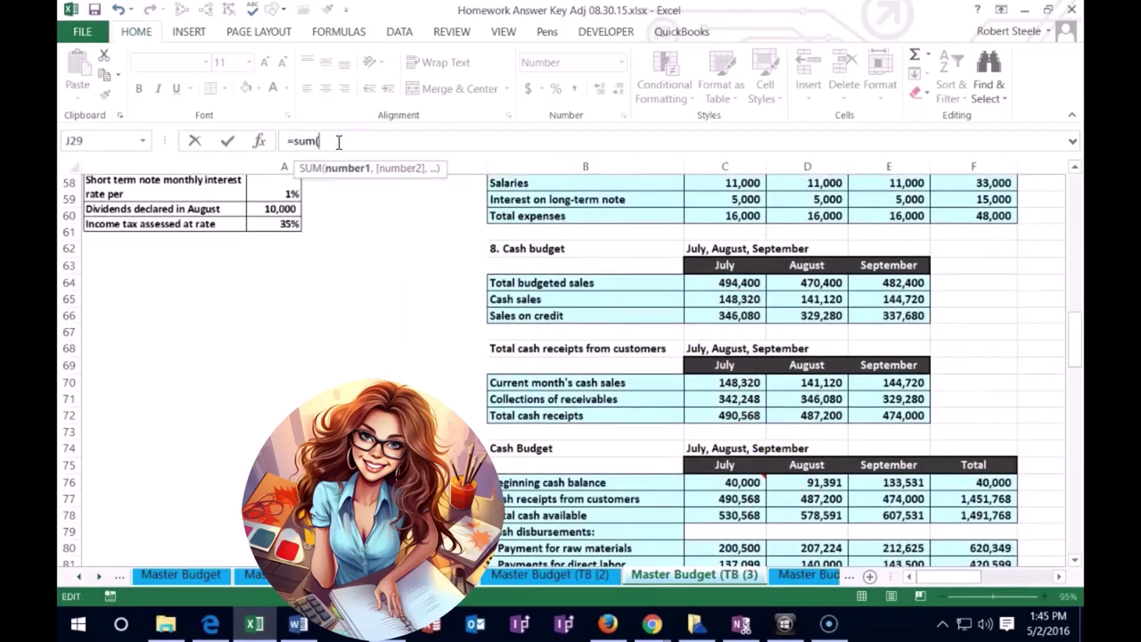